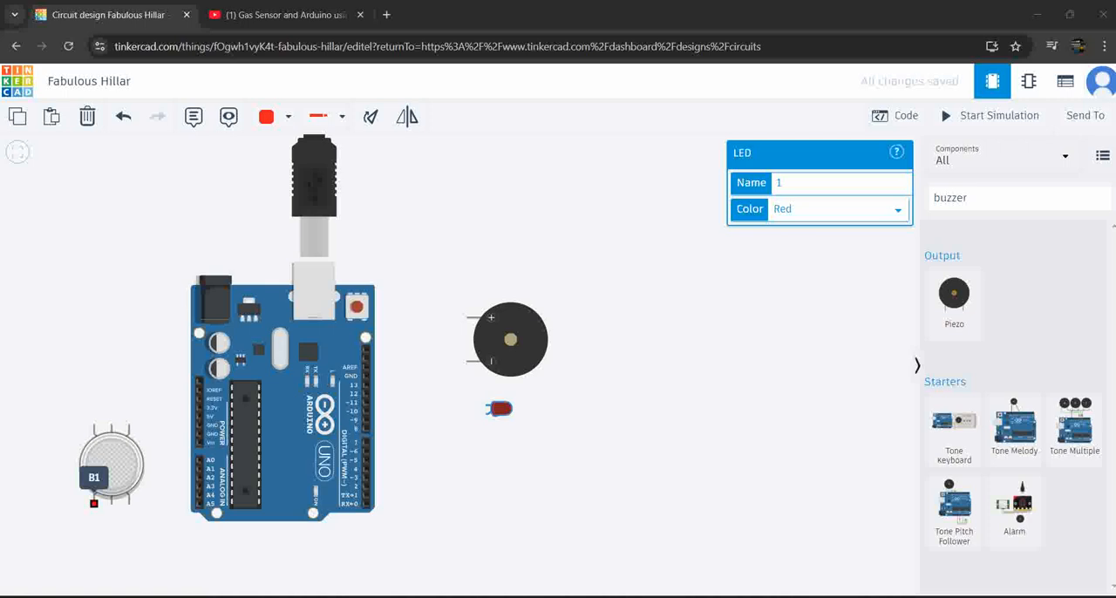
# Wire the gas sensor's B1 and B2 pins to its H2 pin with red wires to join the three lower pins
pyautogui.click(95, 503)
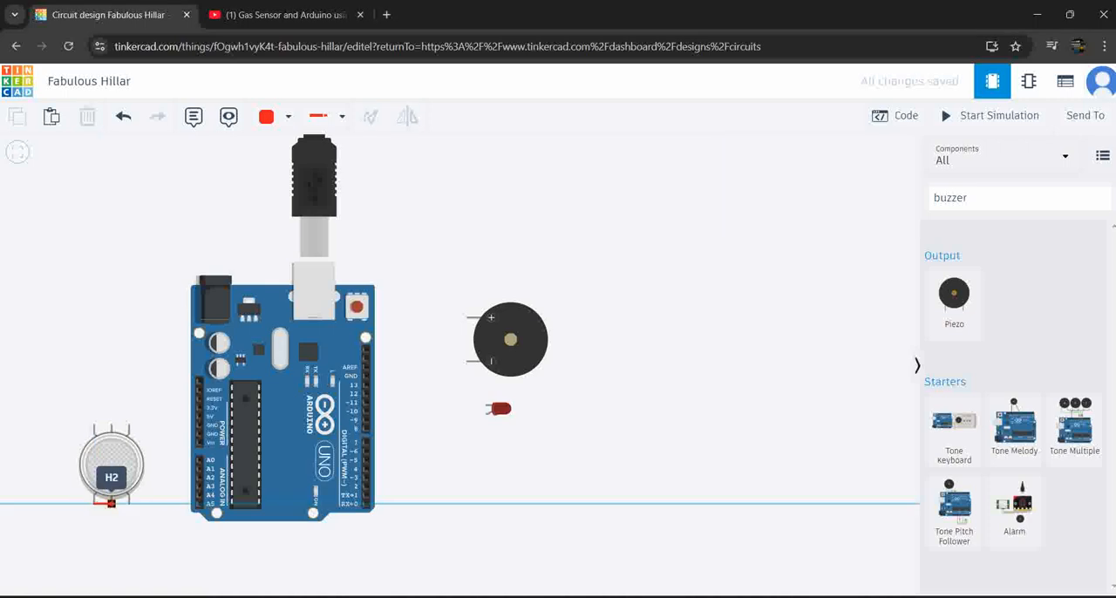
pyautogui.click(111, 503)
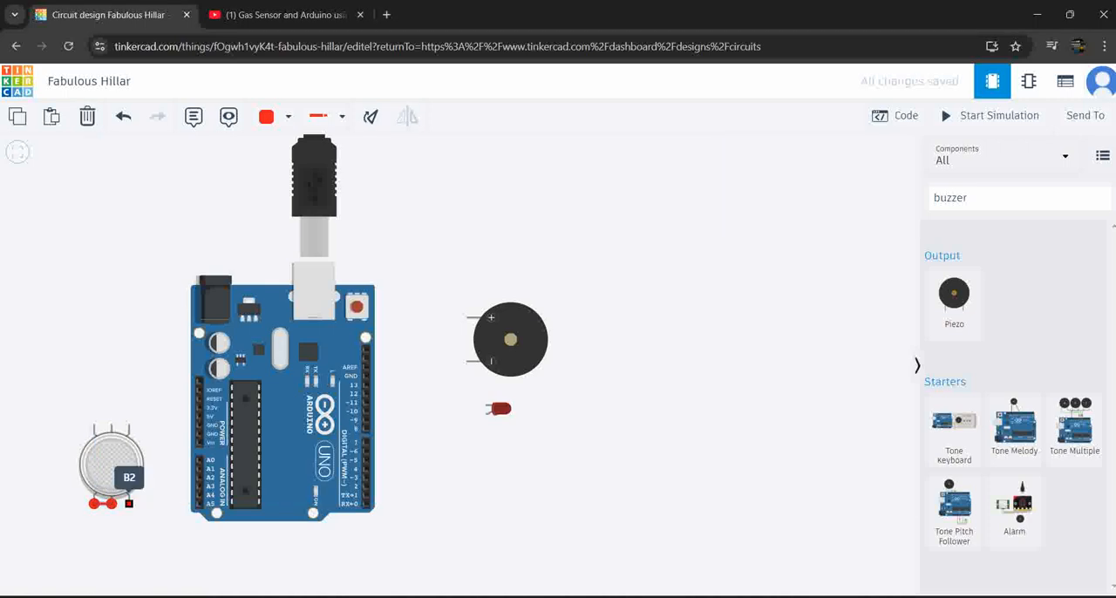
pyautogui.click(129, 503)
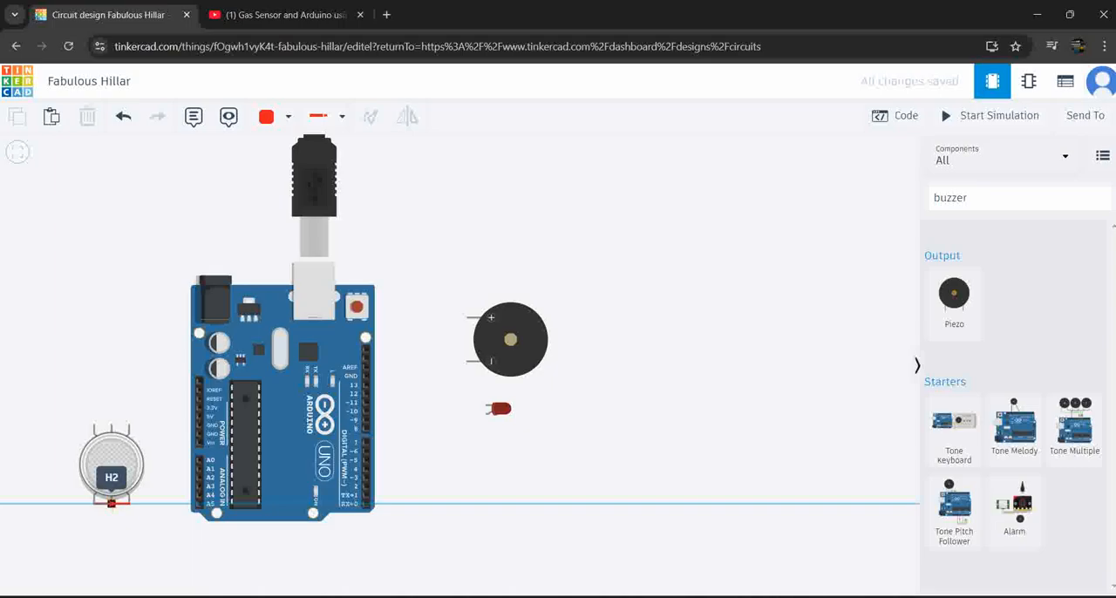
pyautogui.click(111, 502)
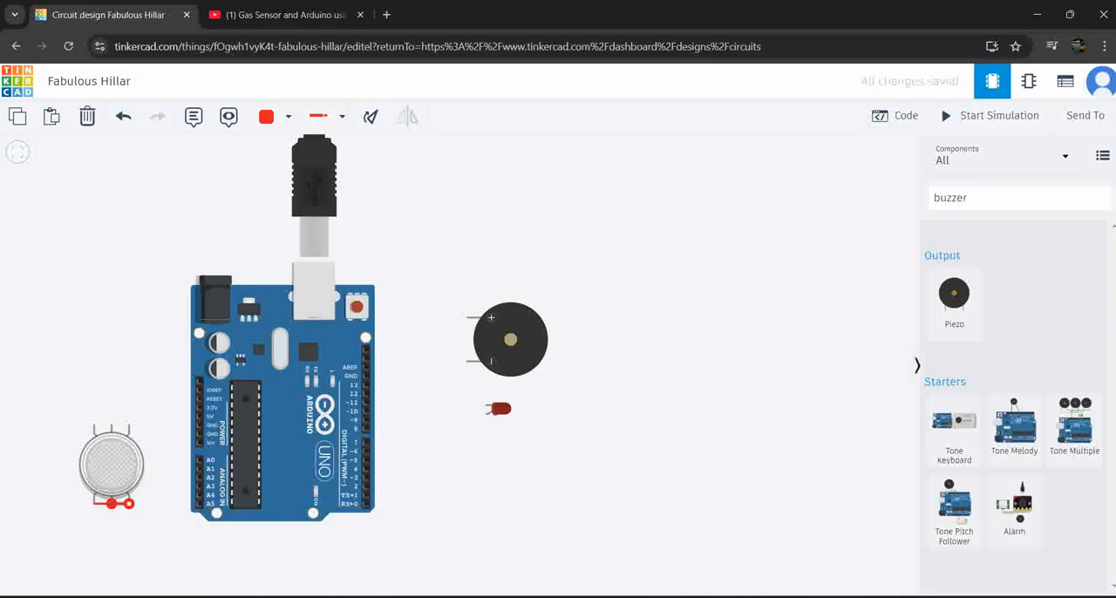
pyautogui.click(138, 528)
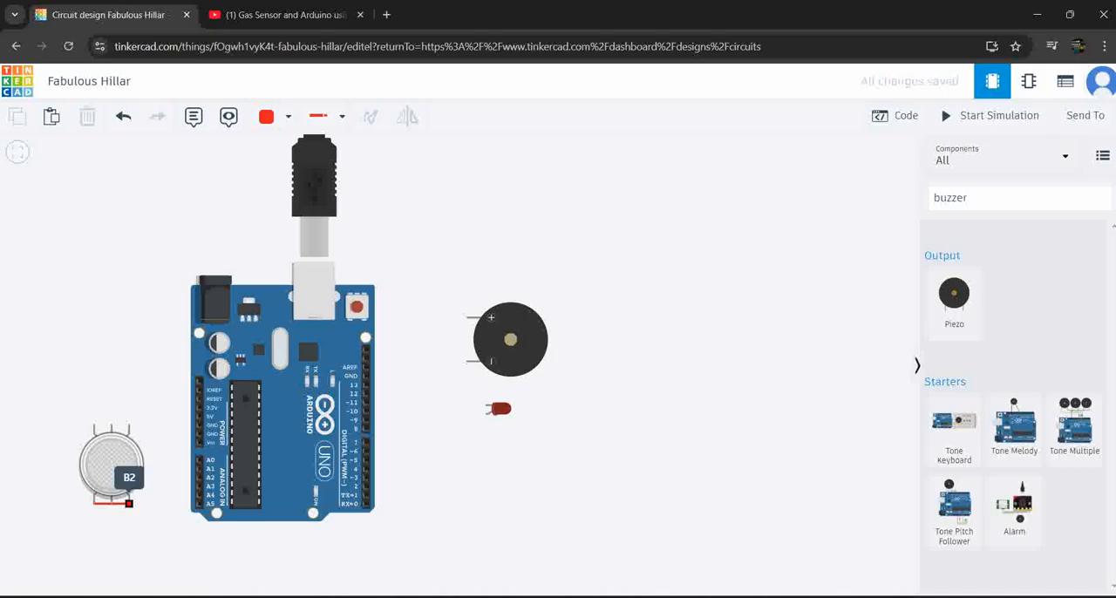
# Route a red wire from the gas sensor's B1 pin around the sensor to the Arduino's 5V pin
pyautogui.click(129, 503)
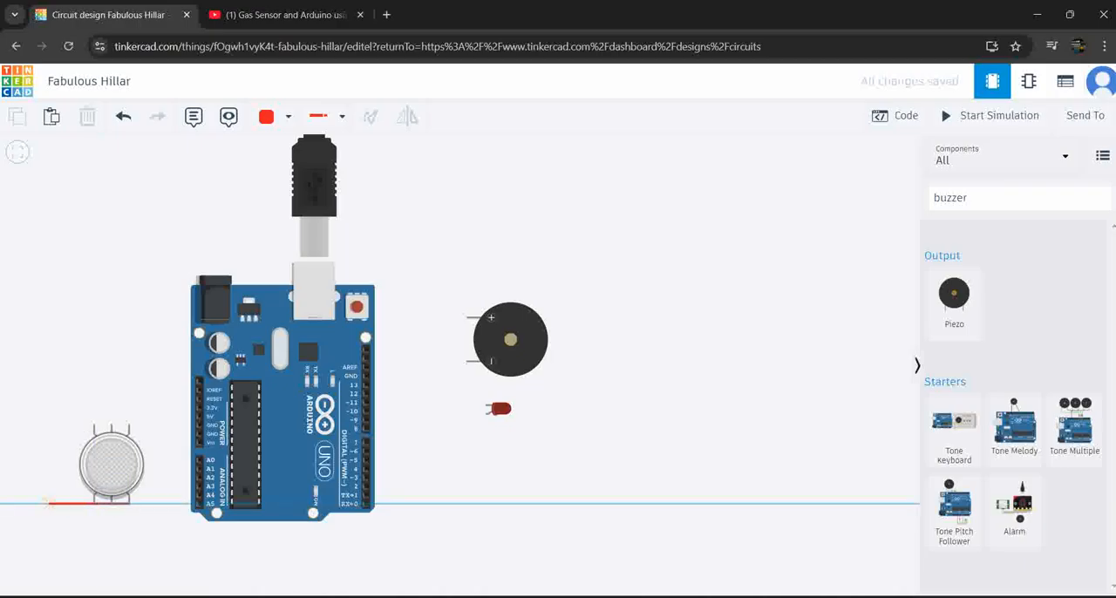
pyautogui.click(36, 503)
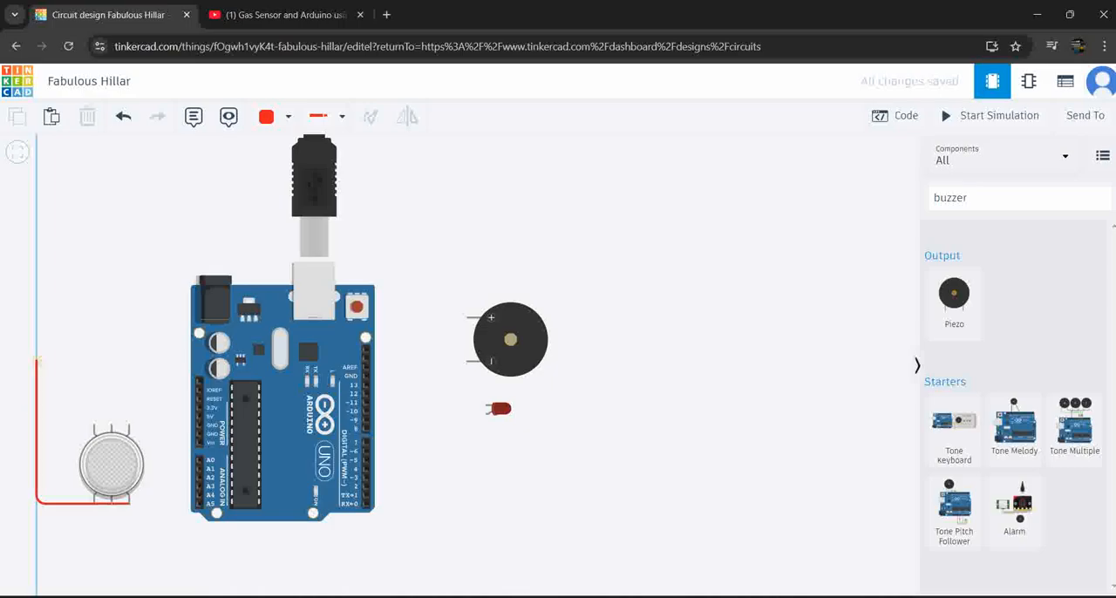
pyautogui.click(36, 346)
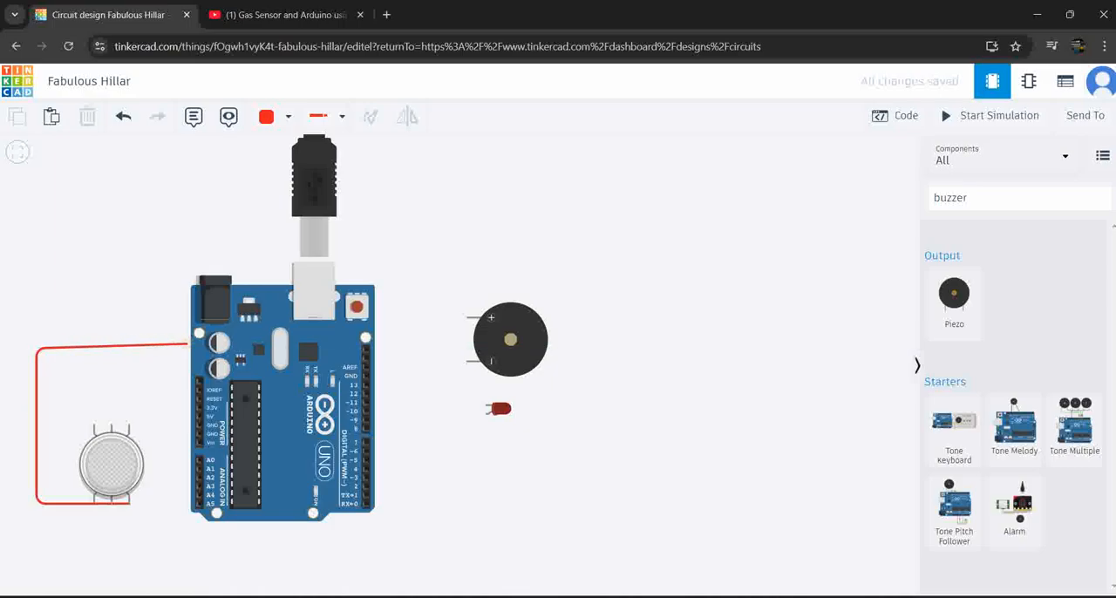
pyautogui.click(184, 348)
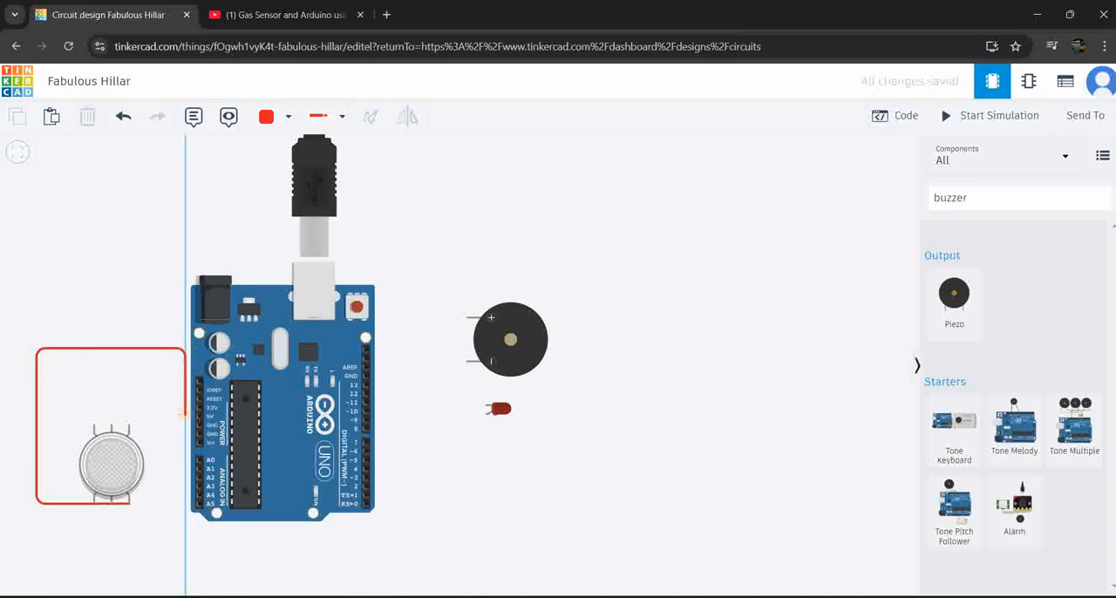
pyautogui.click(184, 414)
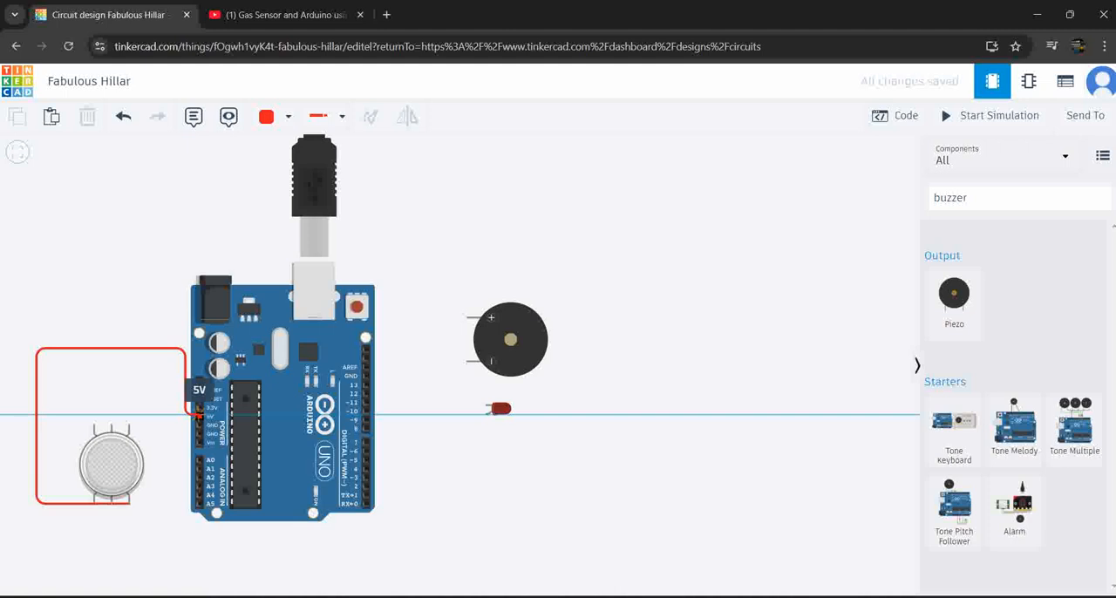
pyautogui.click(199, 416)
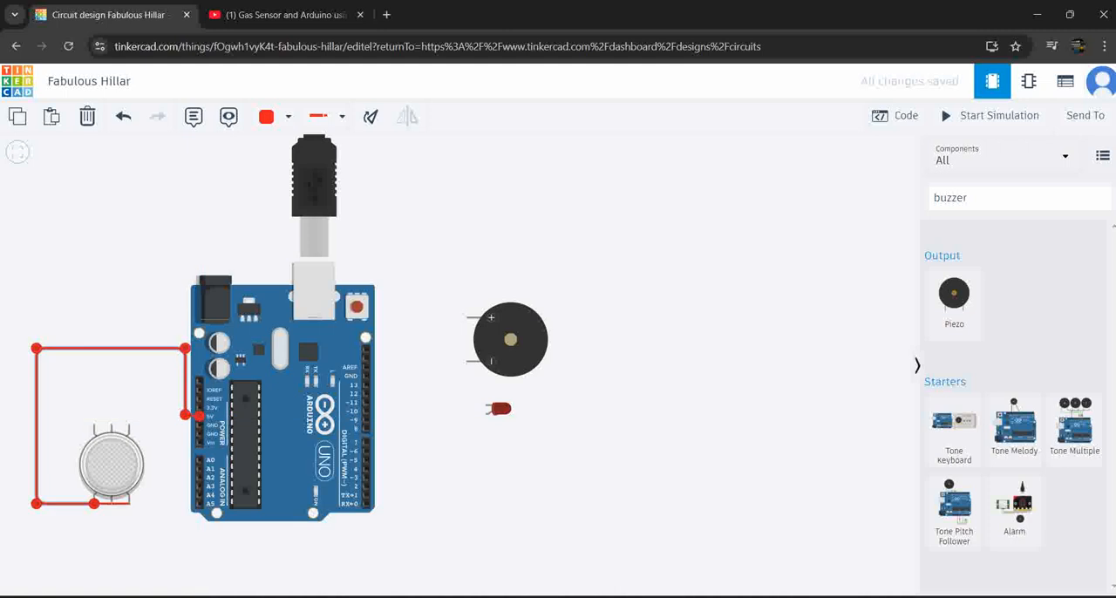
# Search the components for a resistor and place it vertically on the gas sensor's upper-left pin, beside H1
pyautogui.click(999, 198)
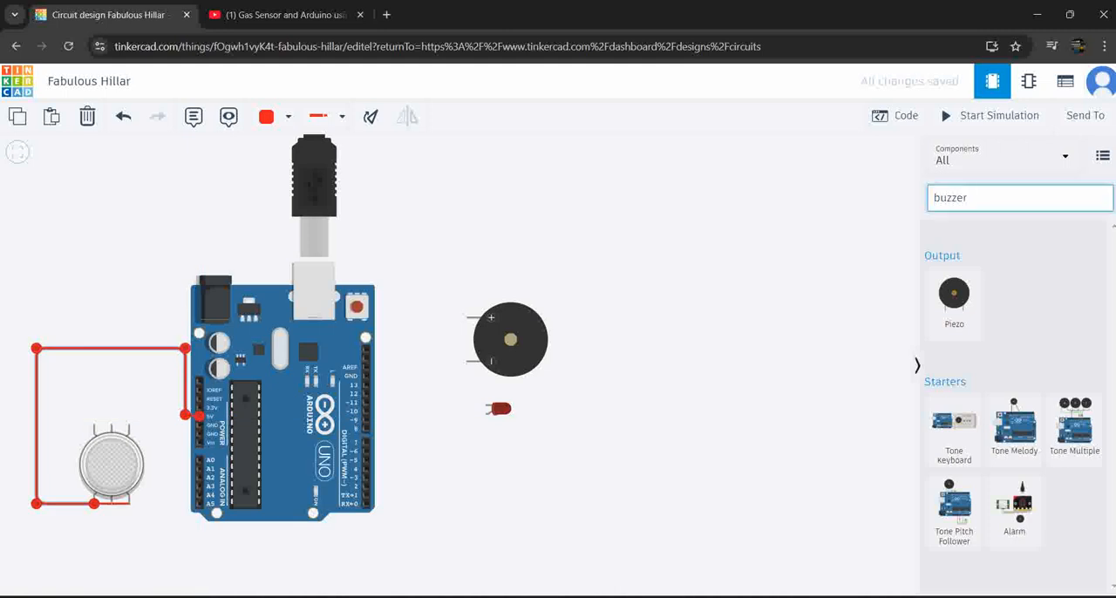
pyautogui.press('BackSpace')
pyautogui.press('BackSpace')
pyautogui.press('BackSpace')
pyautogui.press('BackSpace')
pyautogui.press('BackSpace')
pyautogui.press('BackSpace')
pyautogui.write('resis')
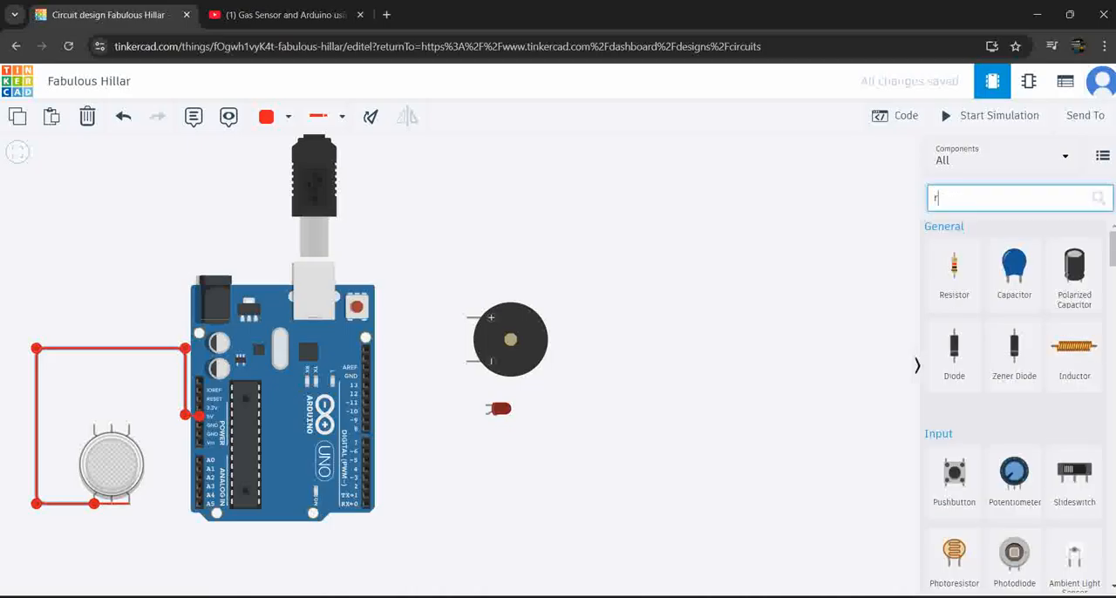
pyautogui.press('Down')
pyautogui.press('Down')
pyautogui.press('Down')
pyautogui.press('Return')
pyautogui.click(953, 266)
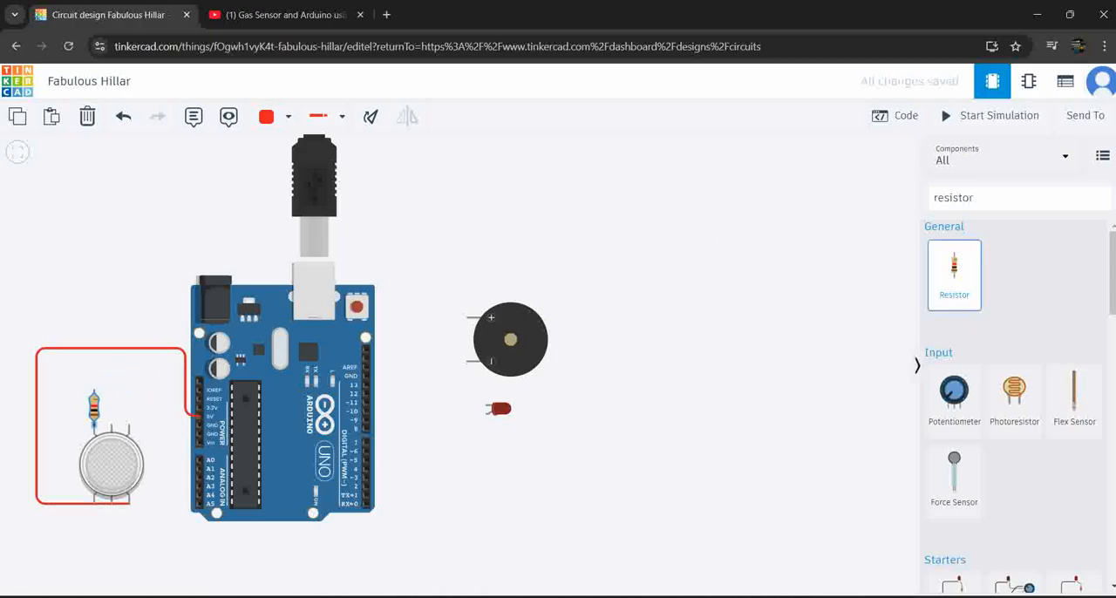
pyautogui.click(94, 403)
# Wire the resistor's free end and the gas sensor's H1 pin to the two GND pins of the Arduino's power header
pyautogui.click(93, 389)
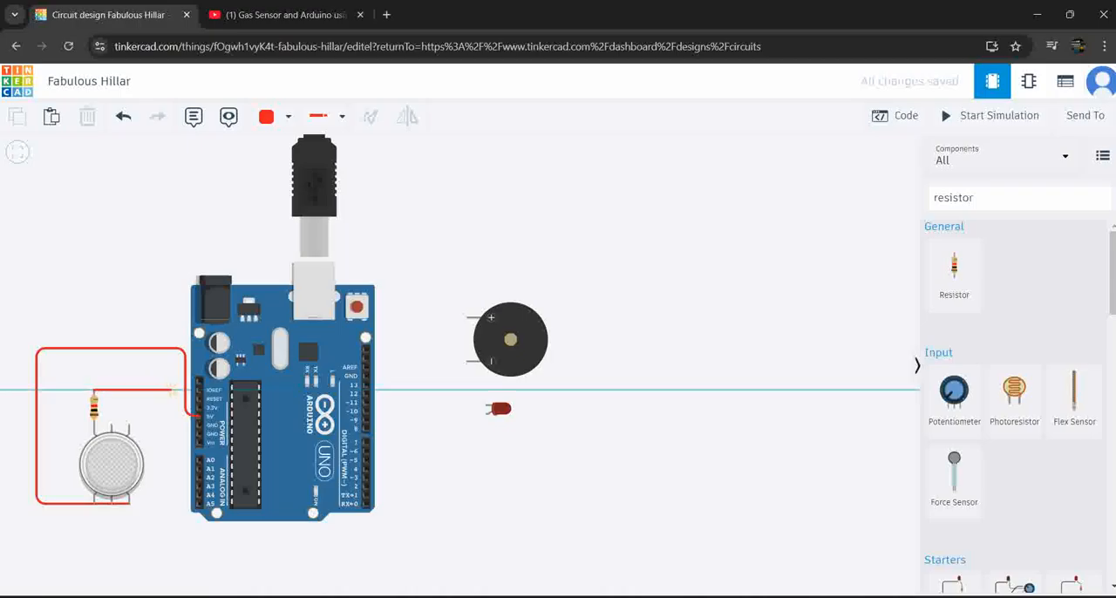
pyautogui.click(174, 389)
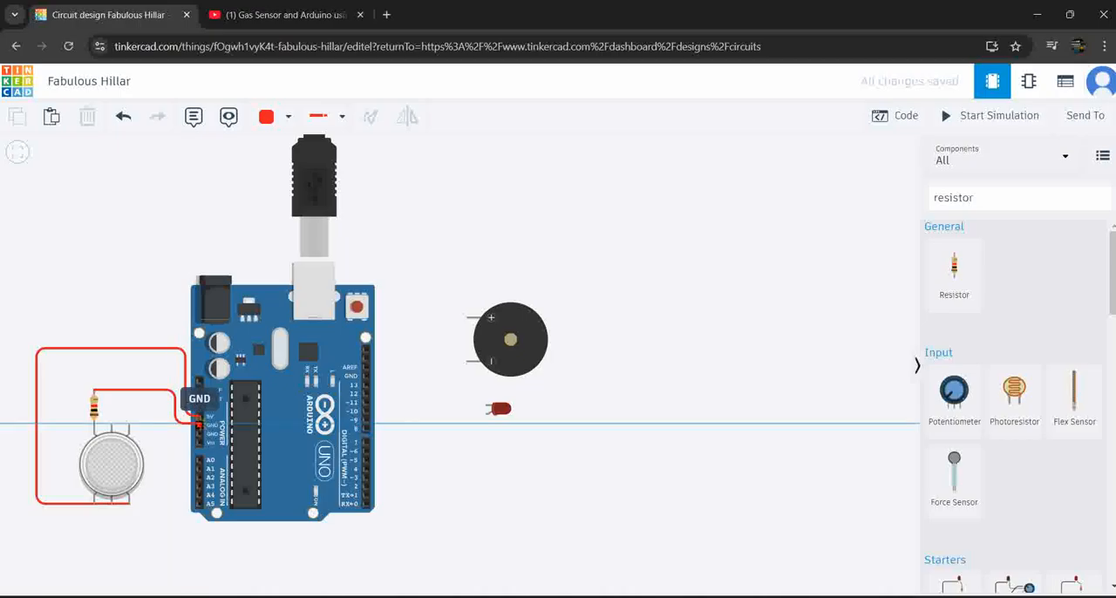
pyautogui.click(200, 424)
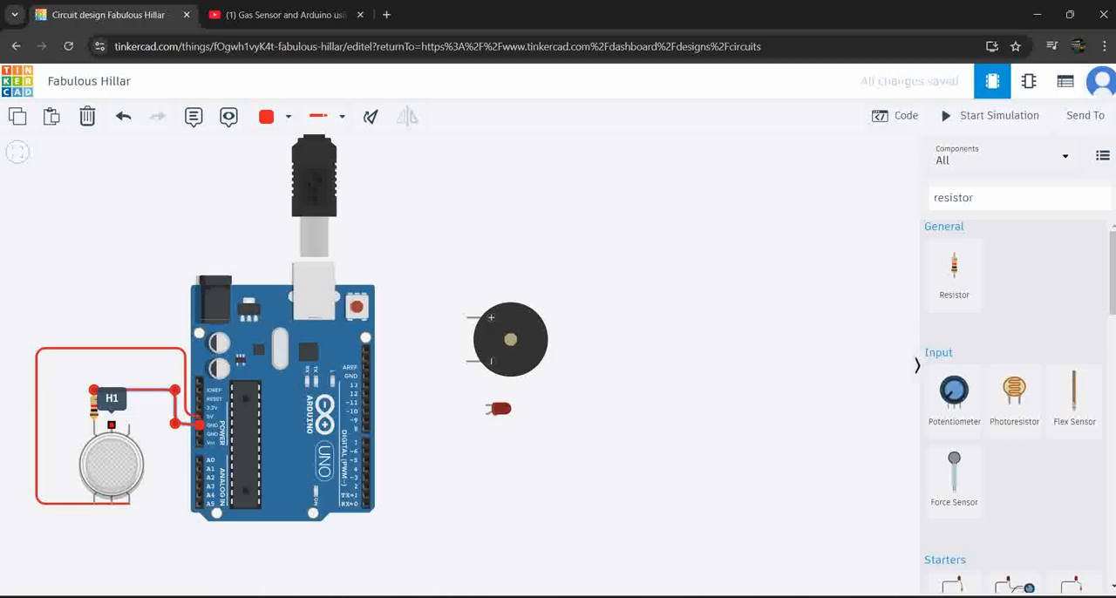
pyautogui.click(112, 426)
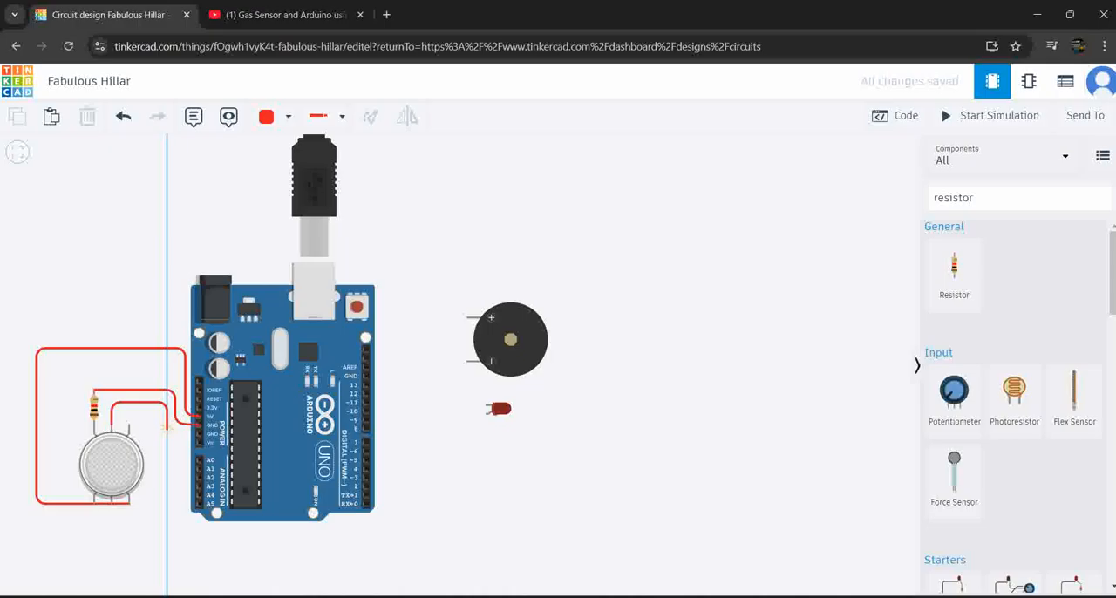
pyautogui.click(166, 429)
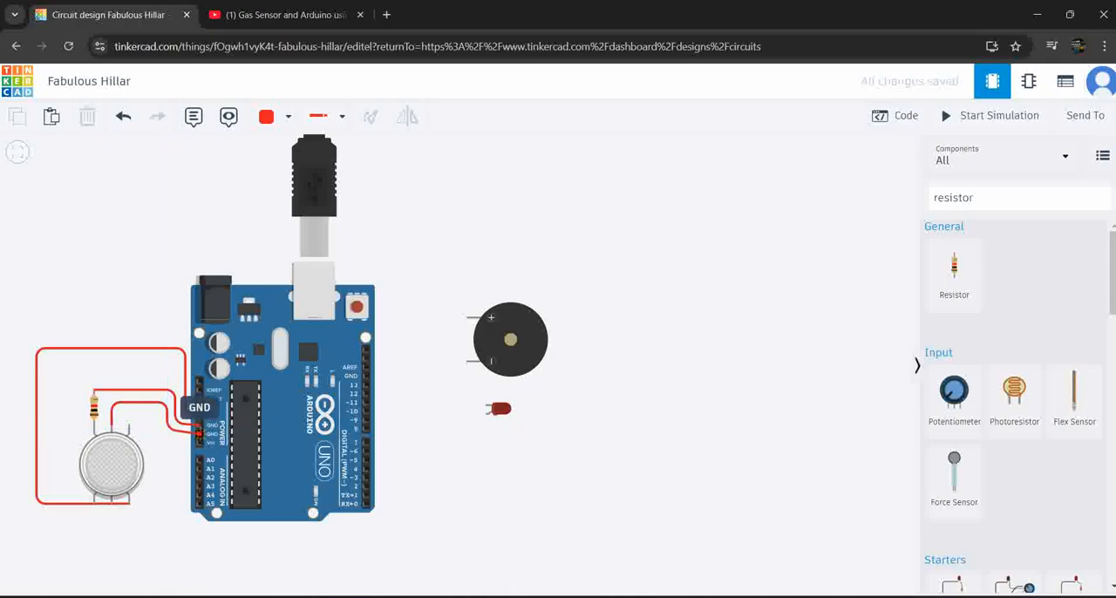
pyautogui.click(199, 429)
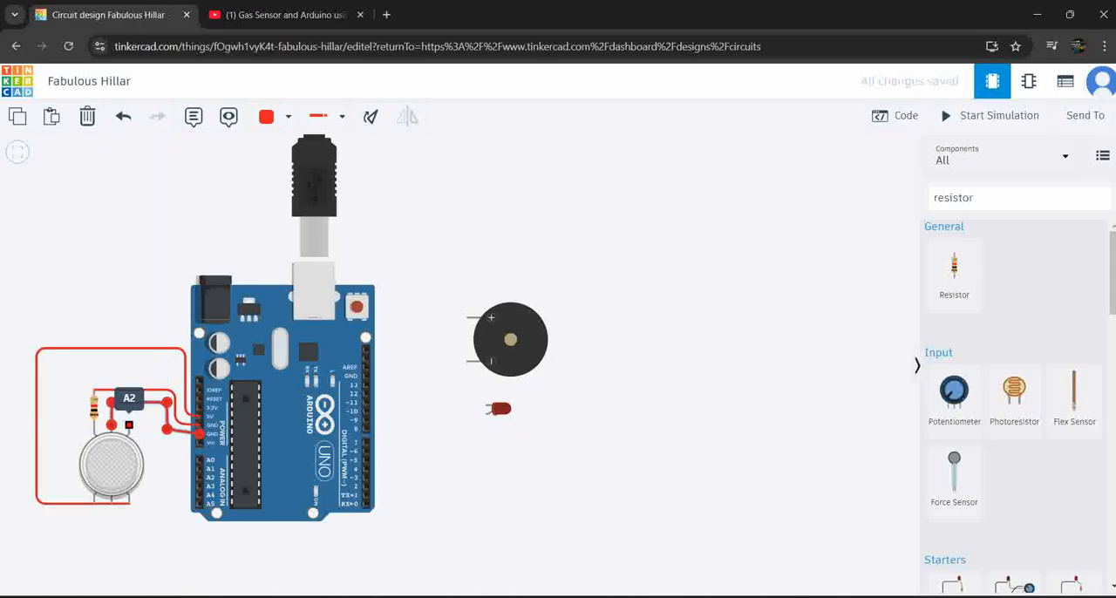
# Route a wire from the gas sensor's A2 pin to the Arduino's analog pin A0
pyautogui.click(129, 425)
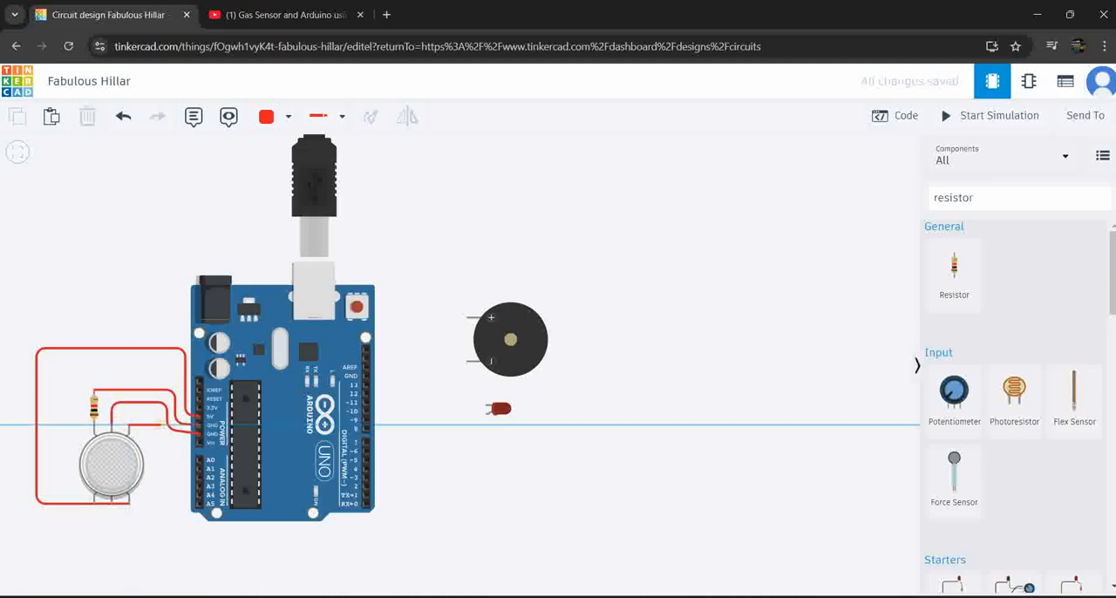
pyautogui.click(161, 425)
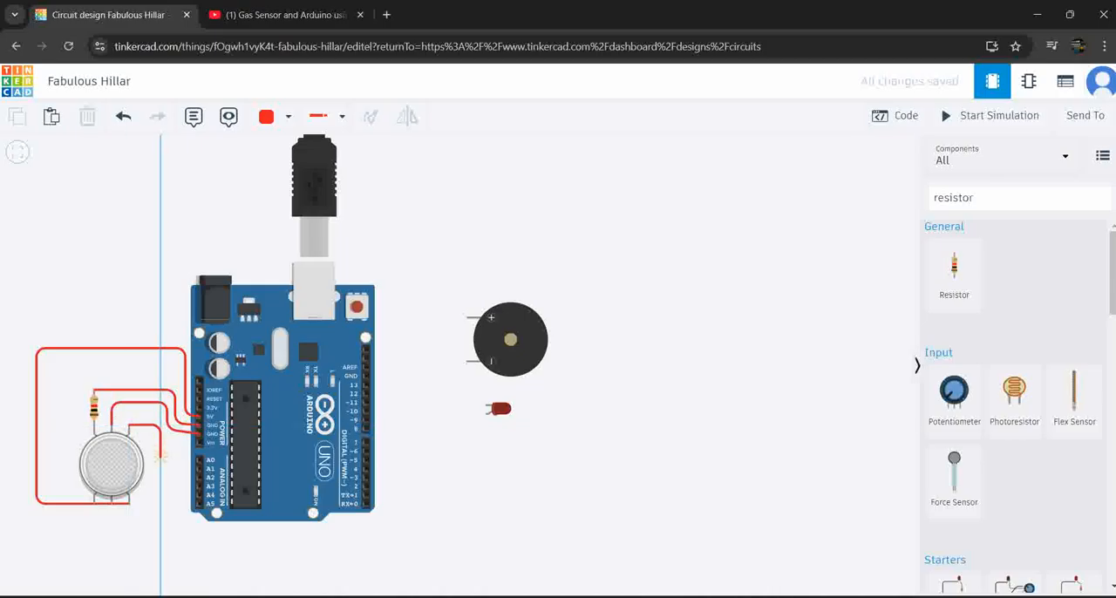
pyautogui.click(161, 460)
pyautogui.click(199, 460)
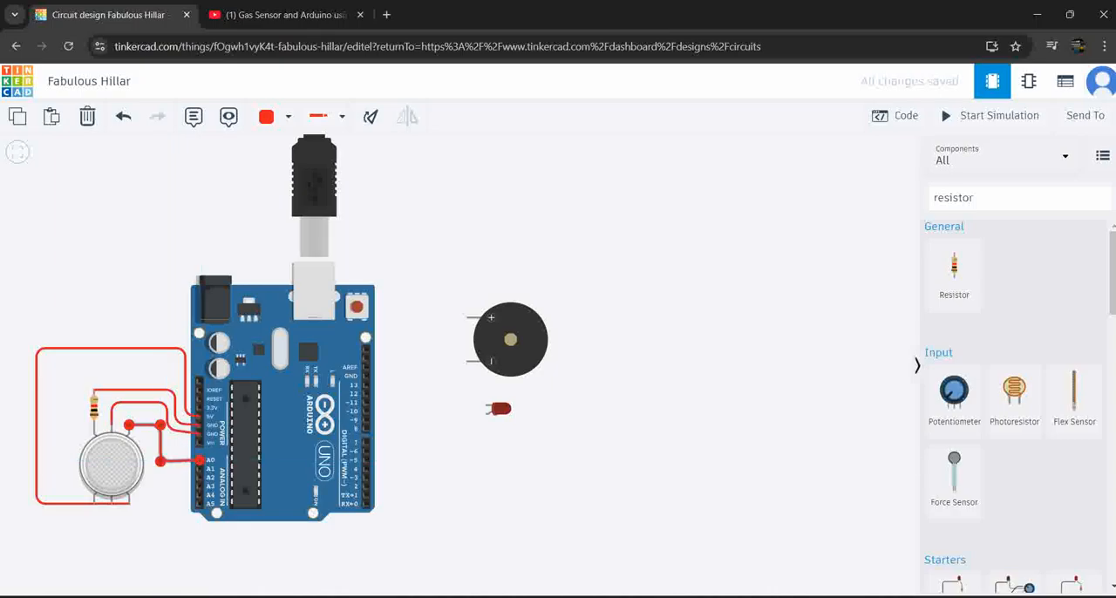
pyautogui.click(131, 292)
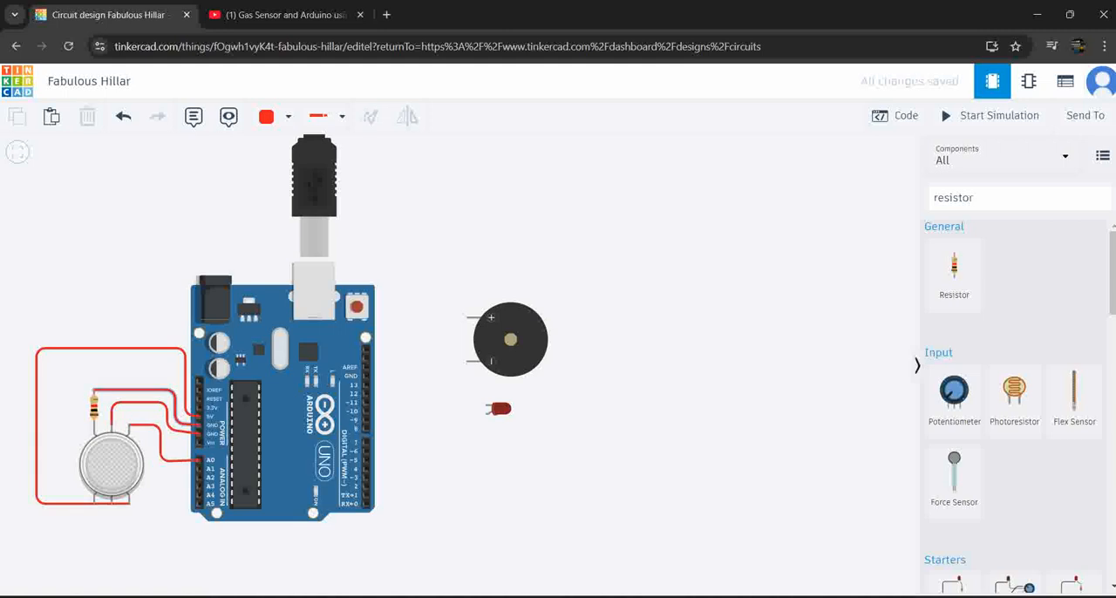
# Recolor both ground wires, from the resistor and from the sensor's H1 pin, to black
pyautogui.click(139, 390)
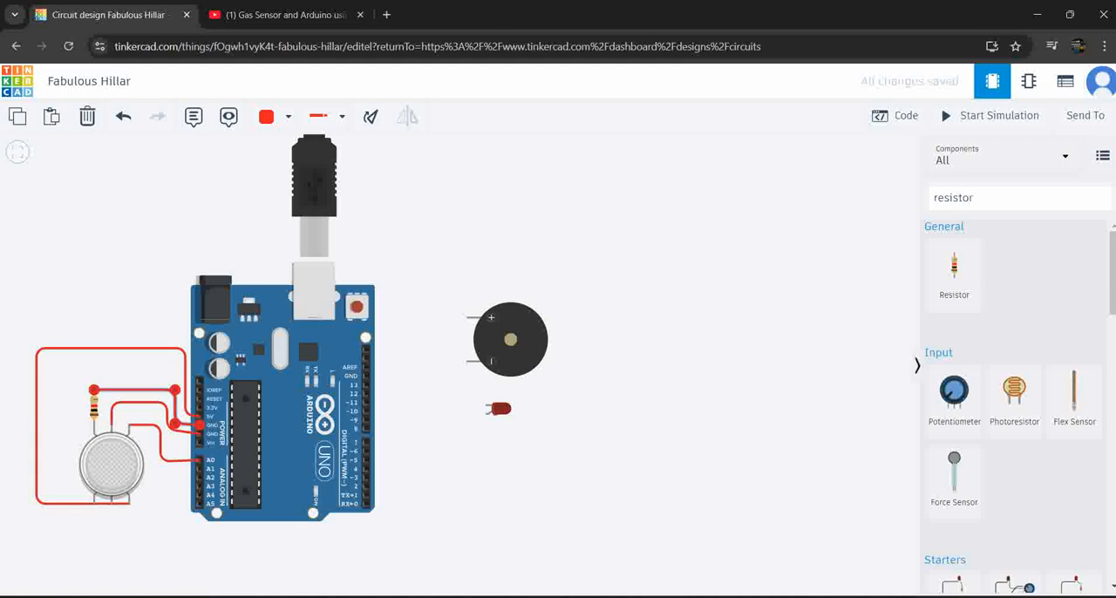
pyautogui.click(272, 116)
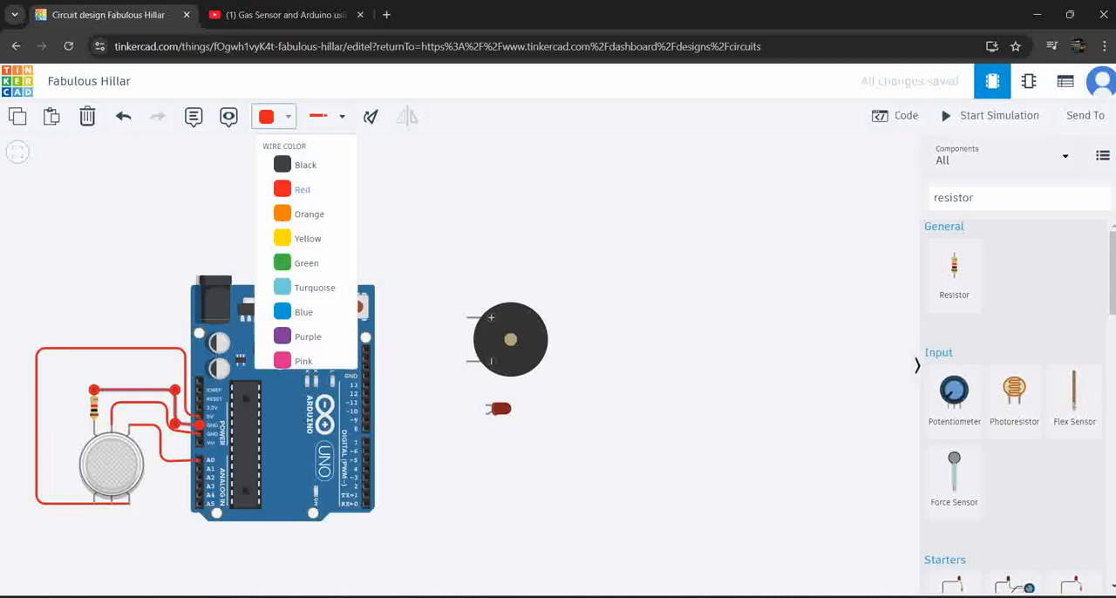
pyautogui.click(305, 166)
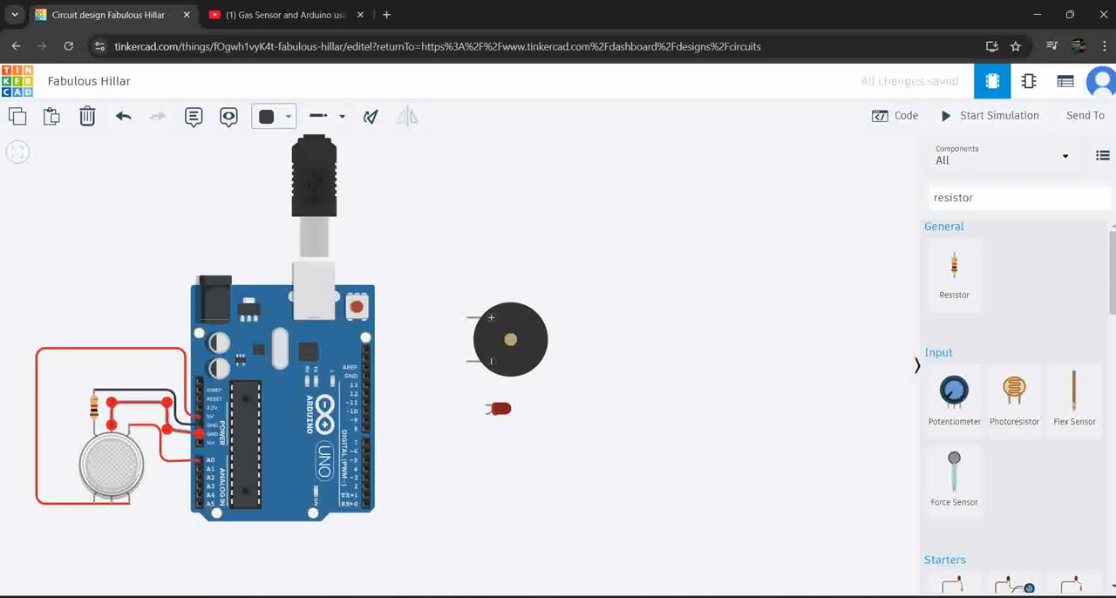
pyautogui.click(272, 116)
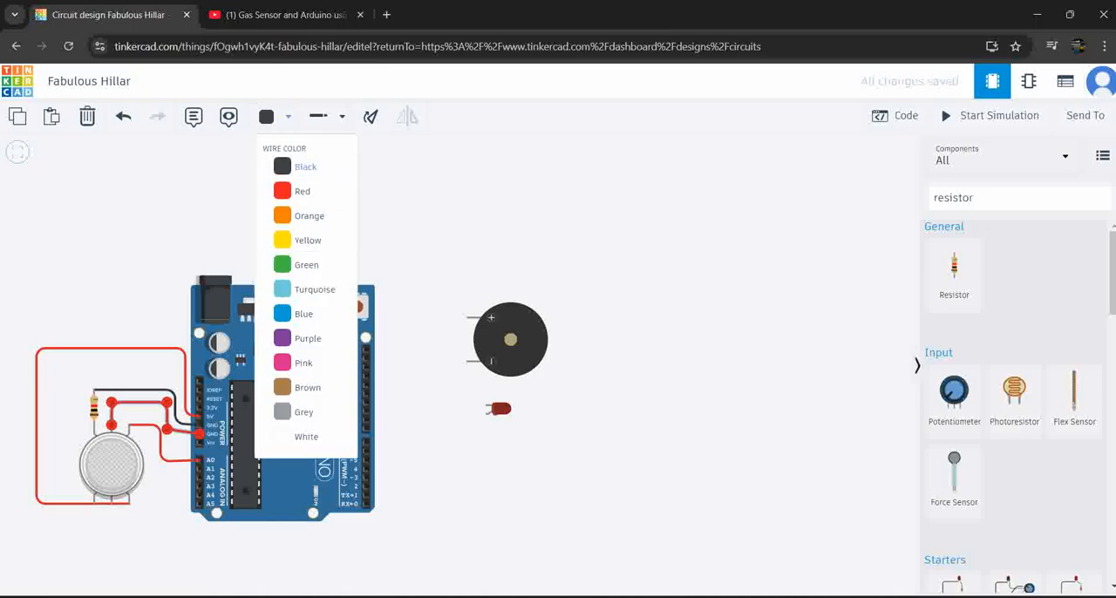
pyautogui.click(305, 167)
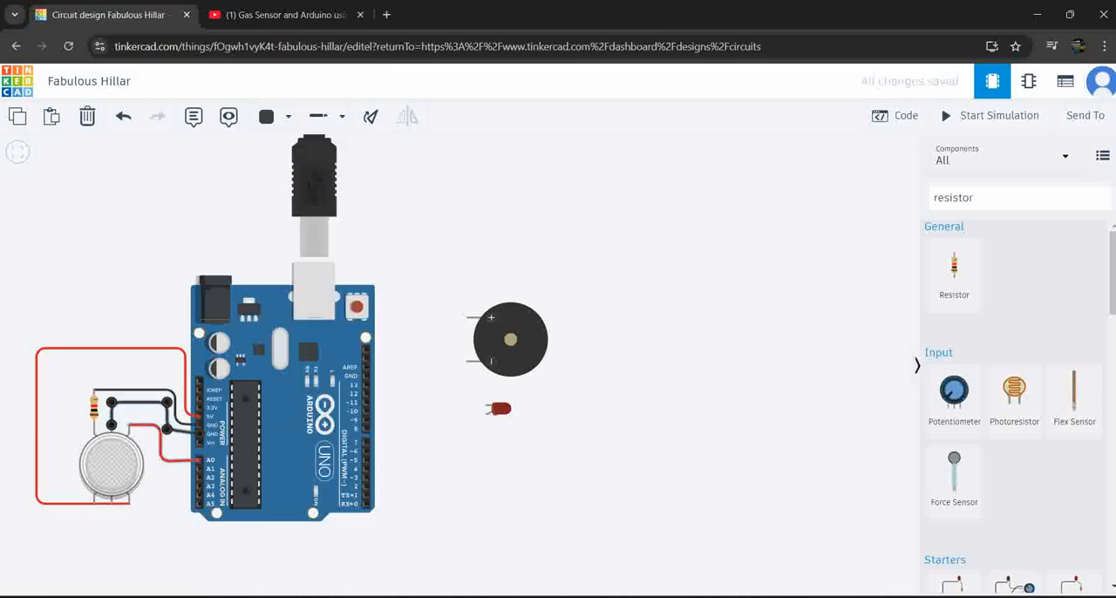
pyautogui.click(162, 521)
# Change the color of the wire between the gas sensor's A2 pin and Arduino A0 to blue
pyautogui.click(161, 451)
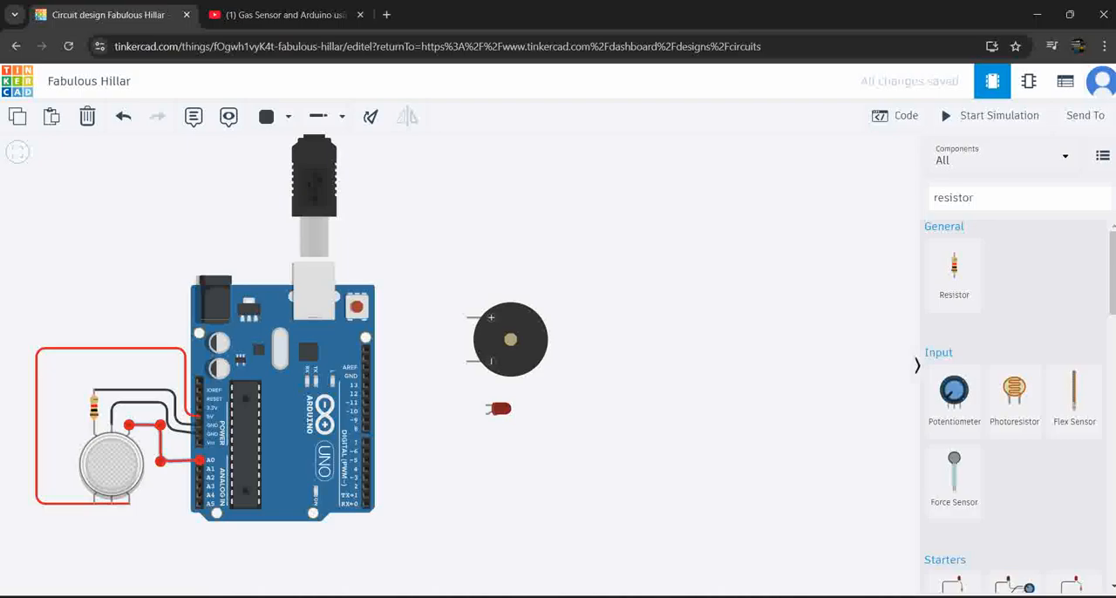
pyautogui.click(267, 116)
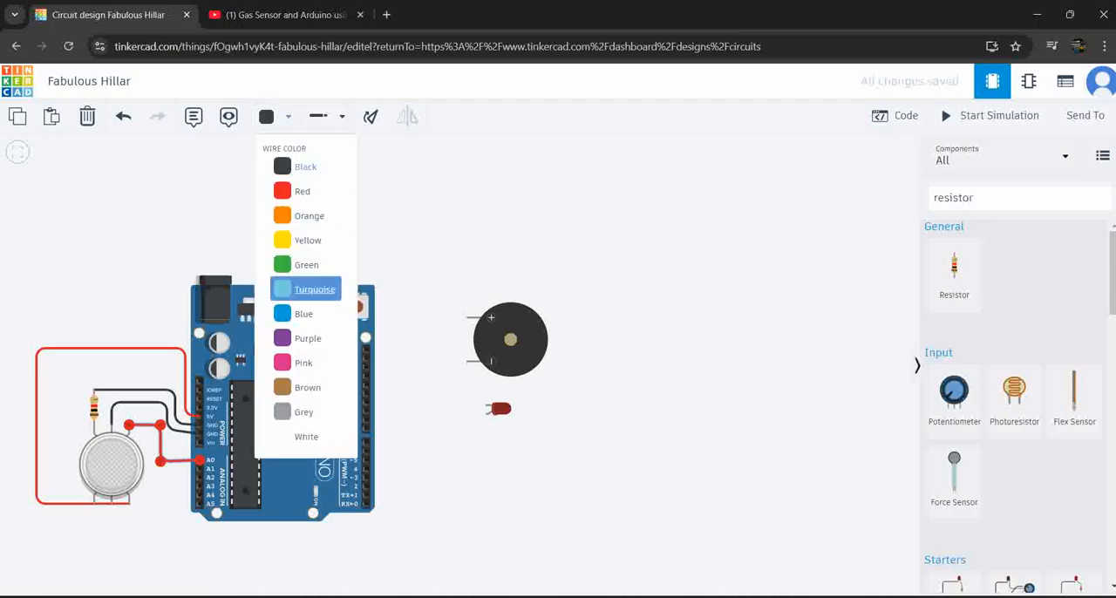
pyautogui.click(303, 313)
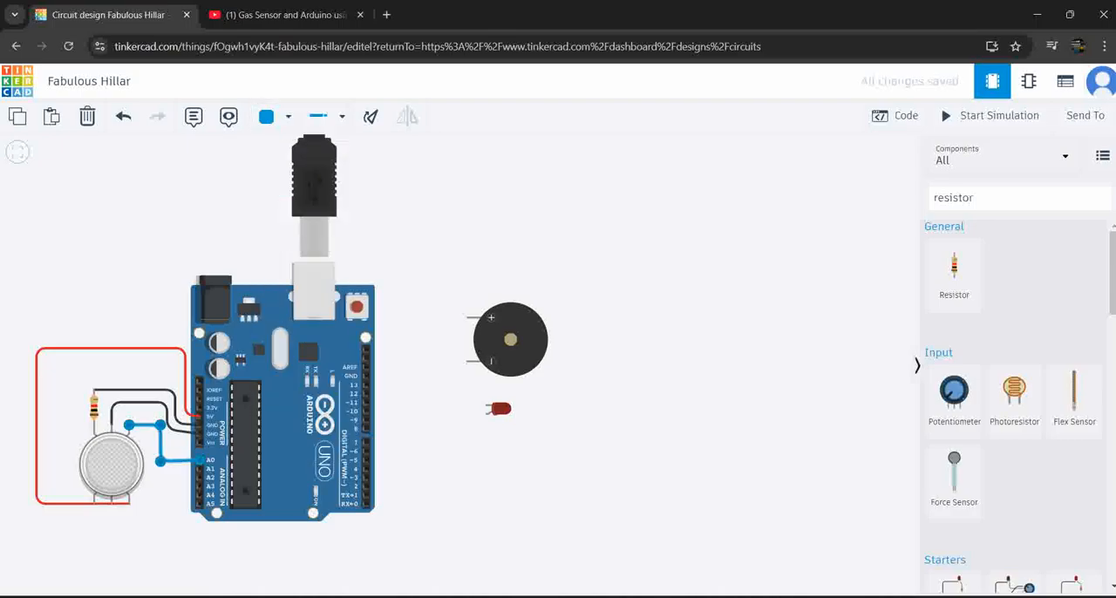
pyautogui.press('Escape')
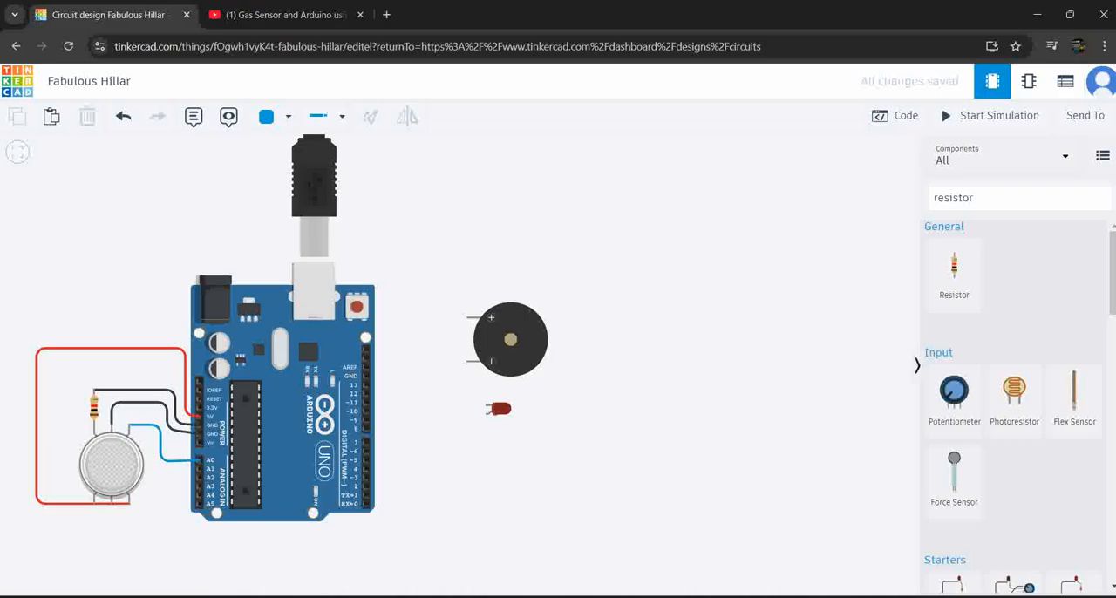
# Nudge the bends of the black wire running from the sensor's H1 pin to GND to tidy its route
pyautogui.click(165, 417)
pyautogui.moveTo(166, 429); pyautogui.dragTo(166, 433)
pyautogui.click(166, 402)
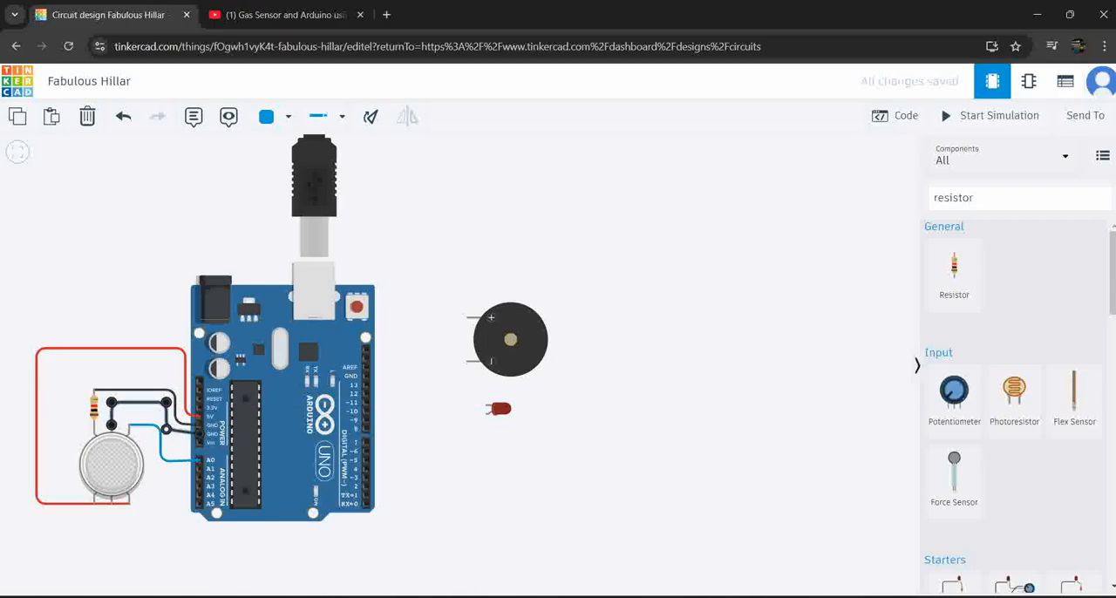
pyautogui.press('Escape')
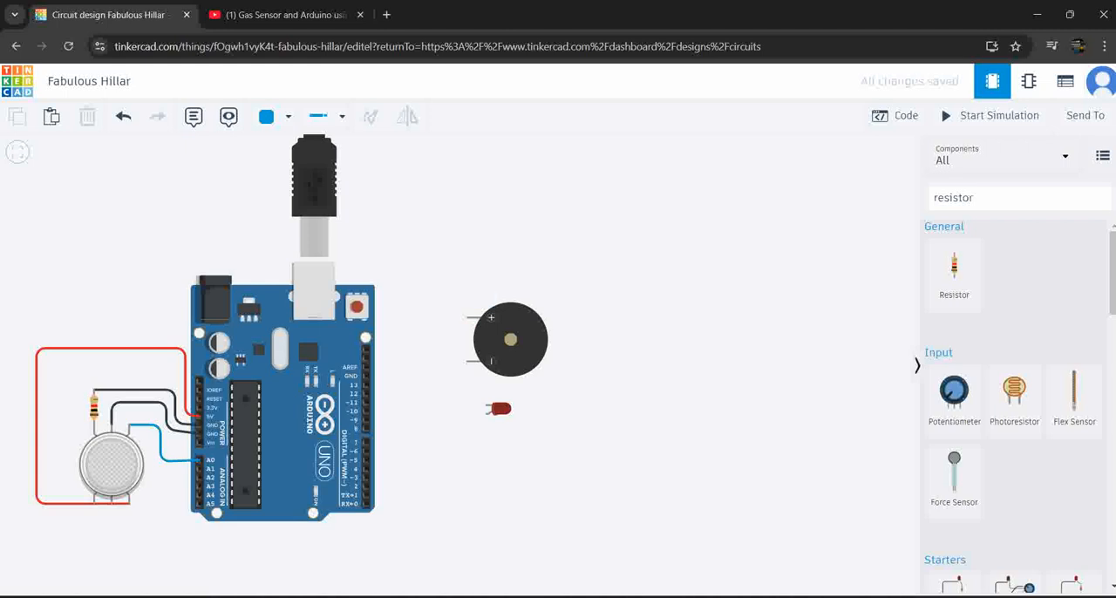
# Move the piezo closer to the LED and route a wire from its negative pin to the GND beside Arduino pin 13
pyautogui.moveTo(512, 341); pyautogui.dragTo(531, 374)
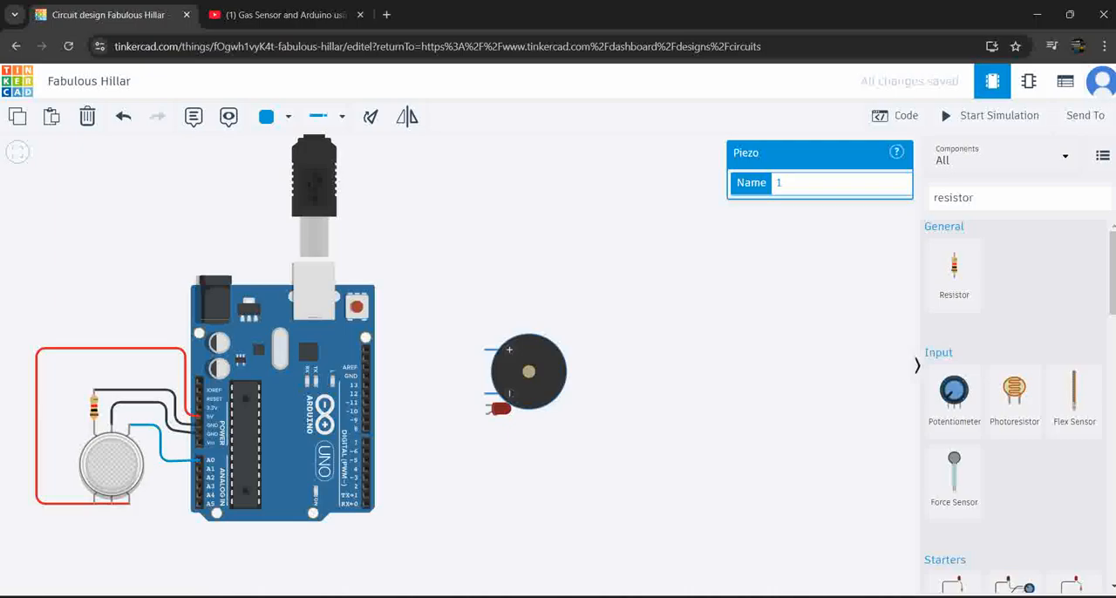
pyautogui.click(485, 393)
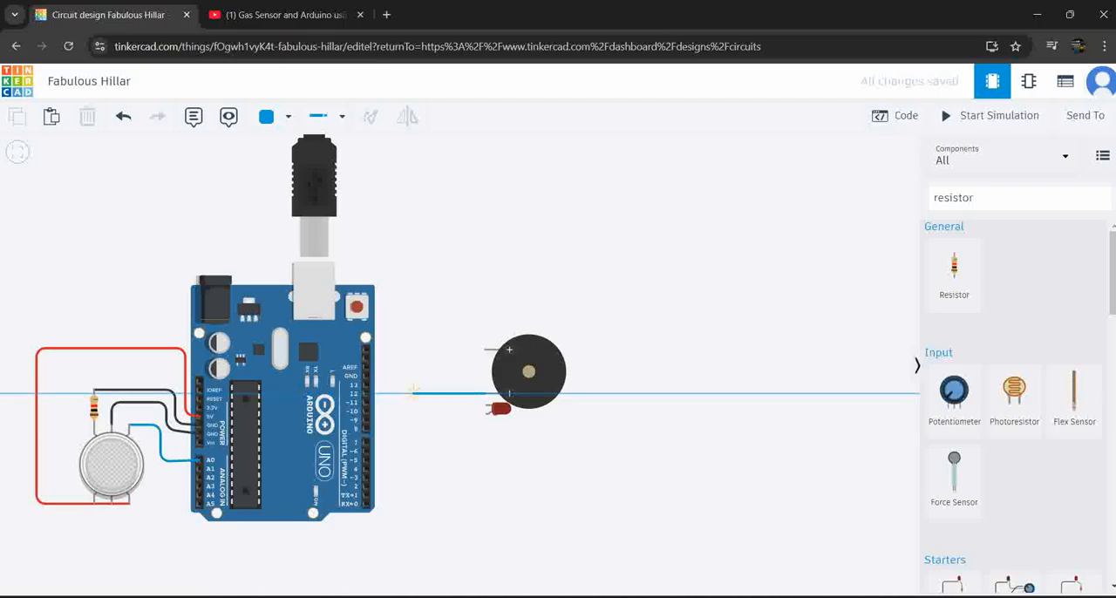
pyautogui.click(413, 393)
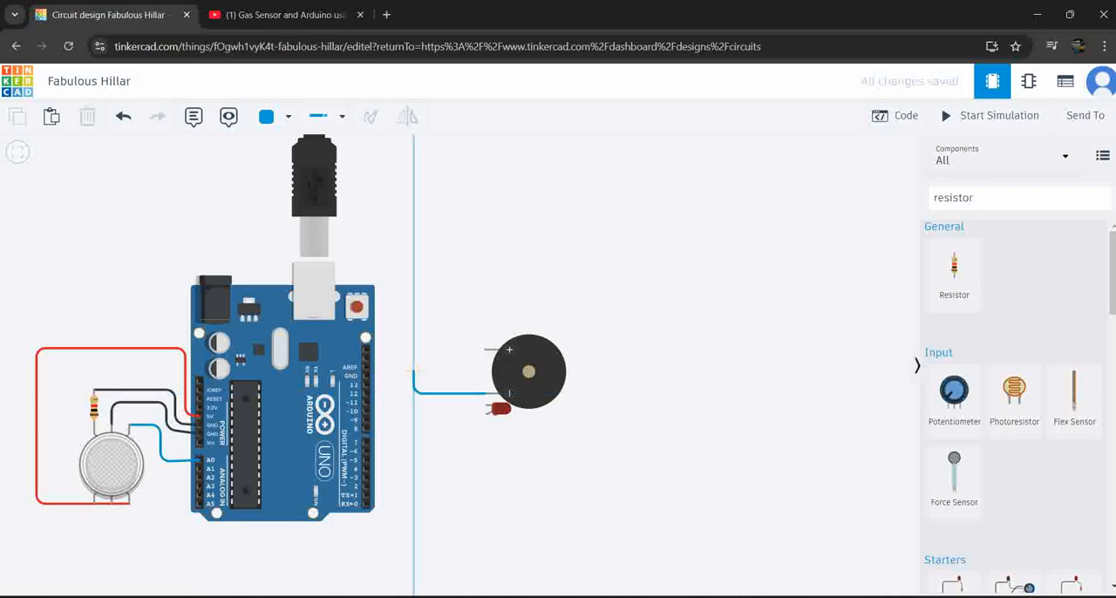
pyautogui.click(413, 375)
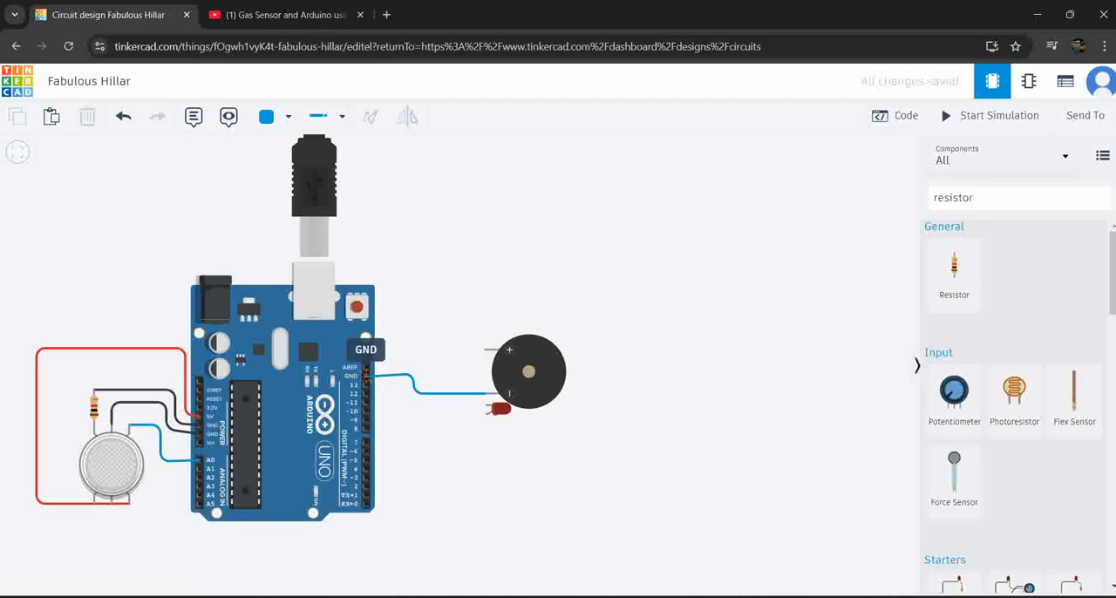
pyautogui.click(366, 375)
# Wire the piezo's positive pin and the LED's anode to the Arduino's digital pin 13
pyautogui.click(484, 349)
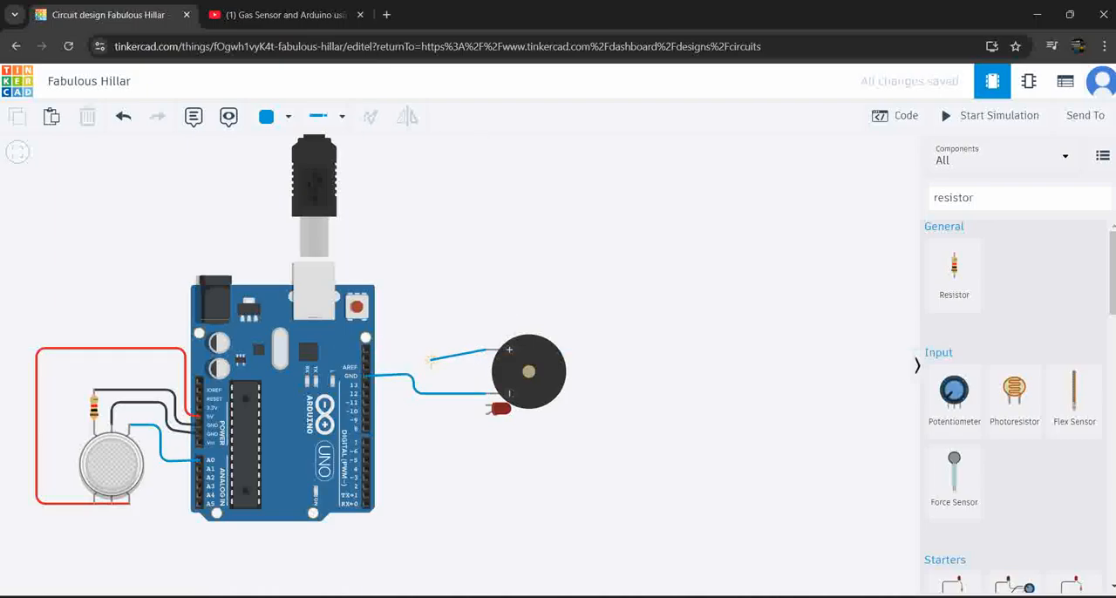
pyautogui.click(366, 385)
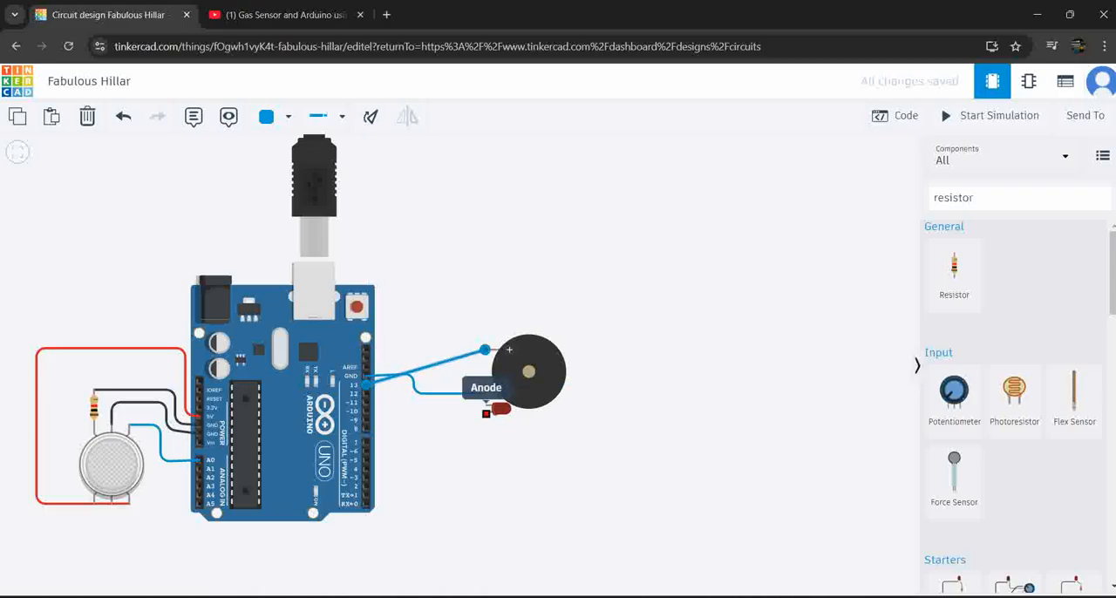
pyautogui.click(486, 411)
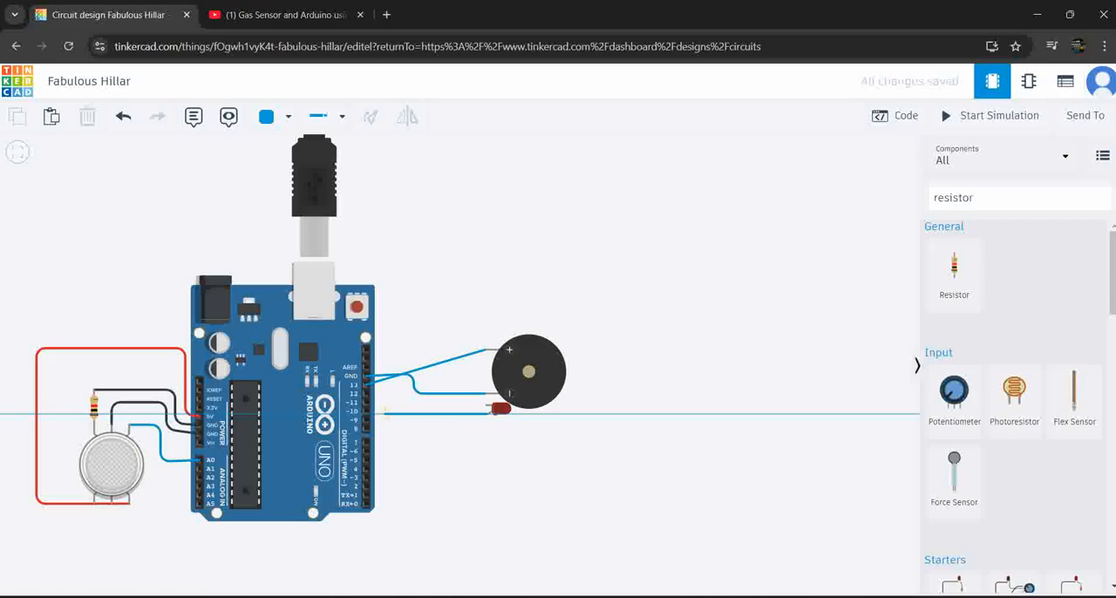
pyautogui.click(382, 414)
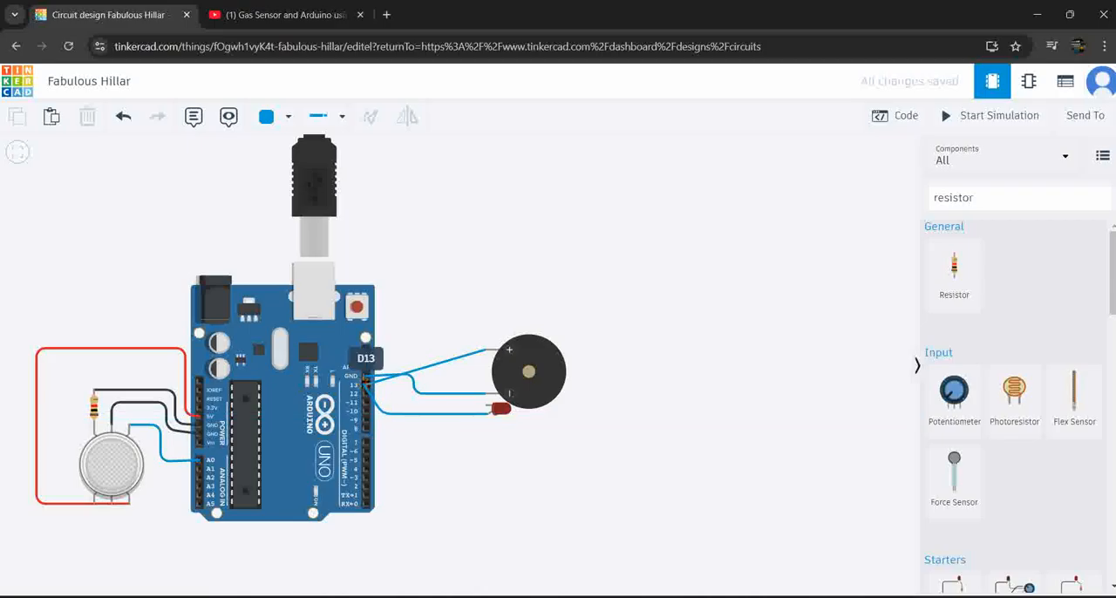
pyautogui.click(366, 384)
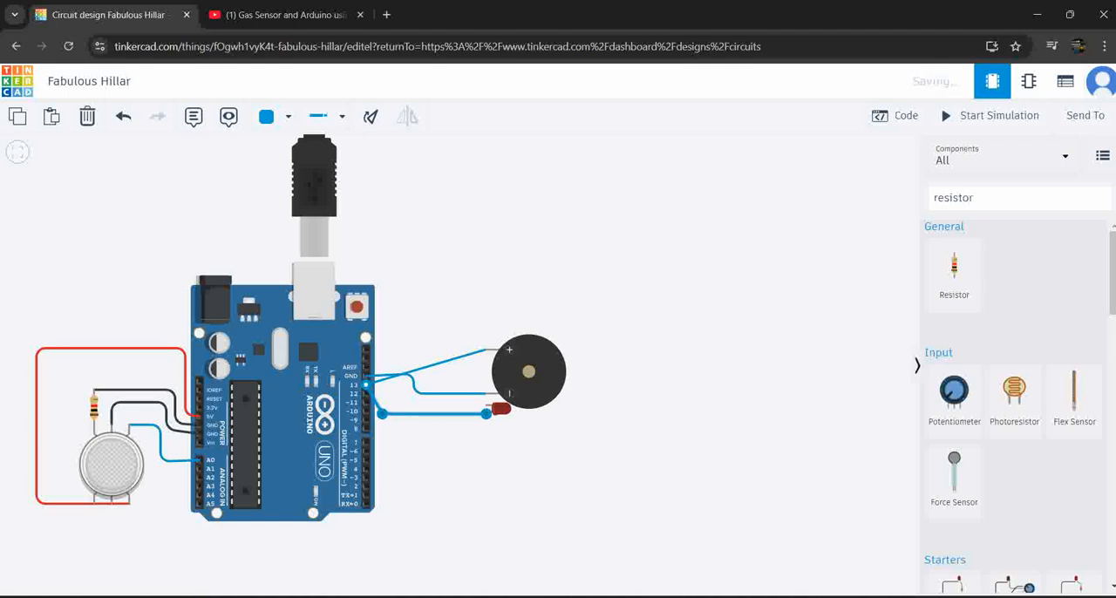
# Route a wire from the LED's cathode to the Arduino's GND pin beside pin 13
pyautogui.click(486, 405)
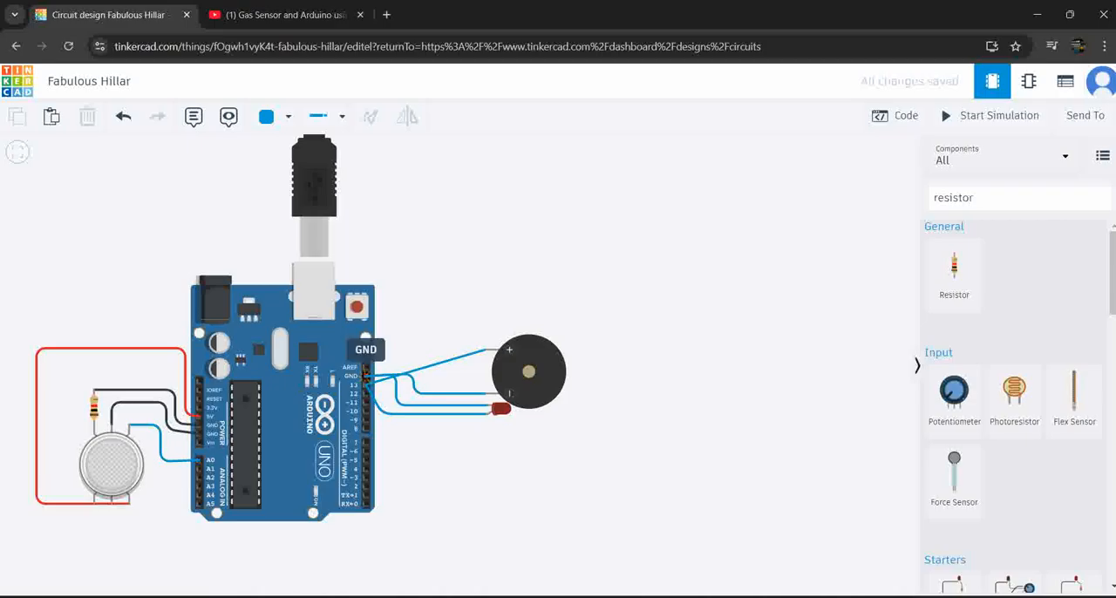
pyautogui.click(366, 376)
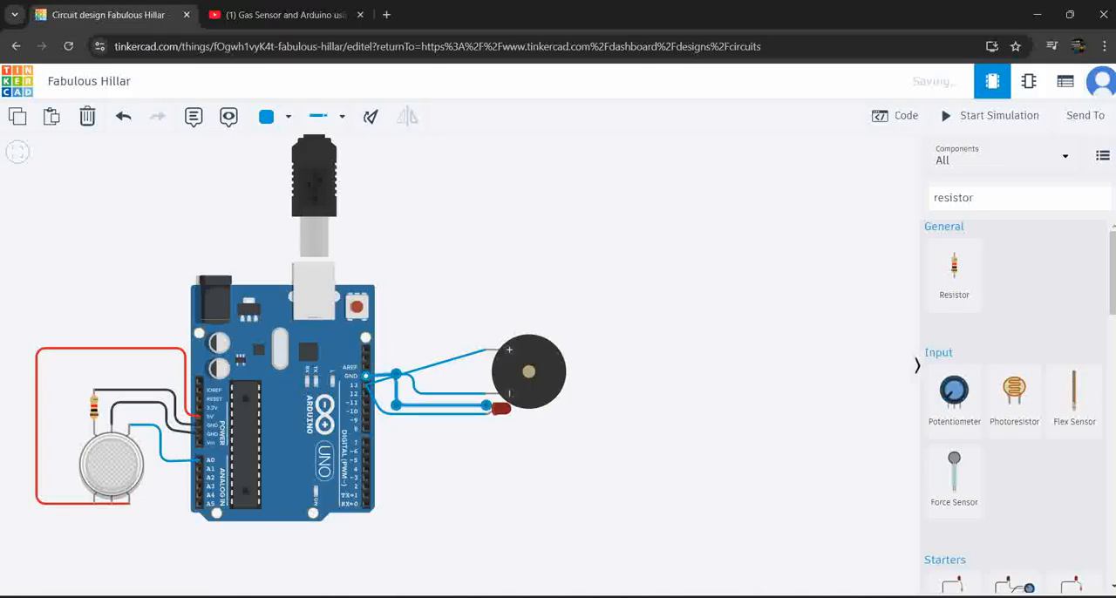
pyautogui.press('Escape')
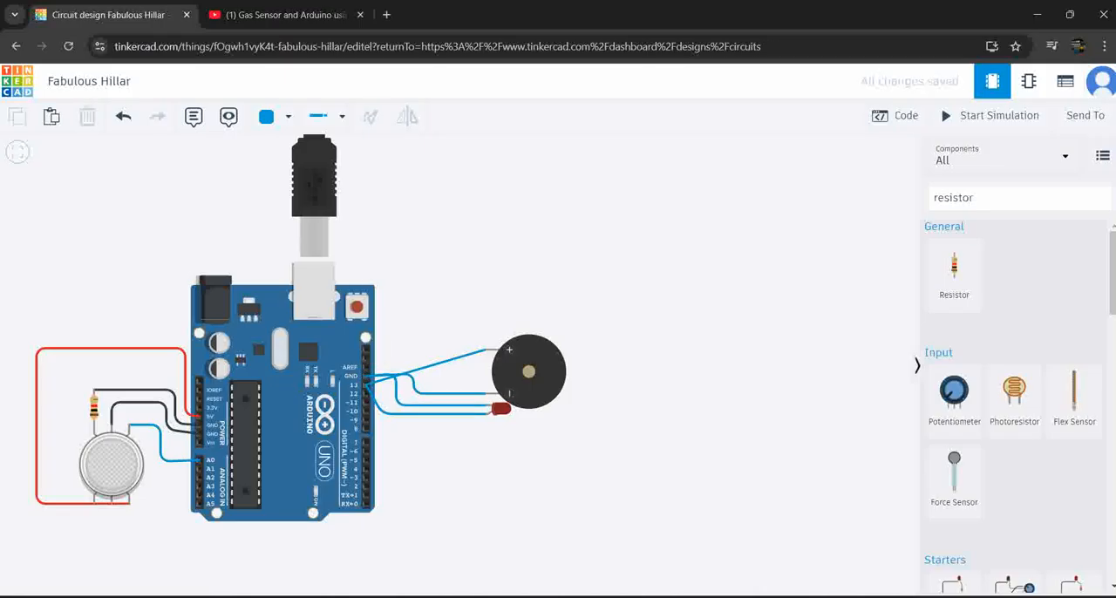
# Change the color of the wire between the LED's cathode and GND to black
pyautogui.click(436, 406)
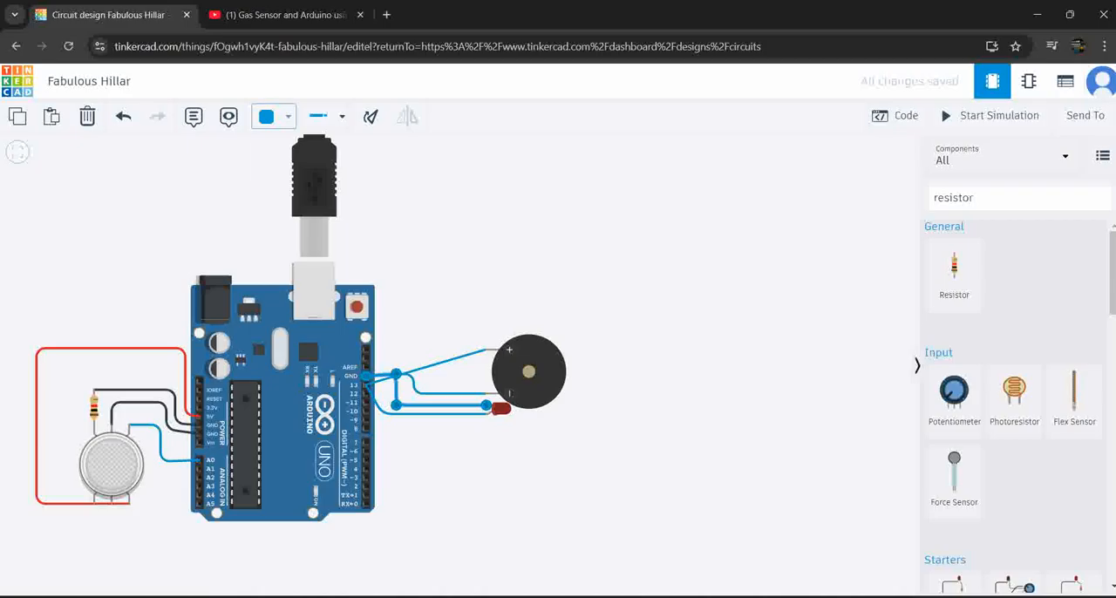
pyautogui.click(288, 116)
pyautogui.click(305, 165)
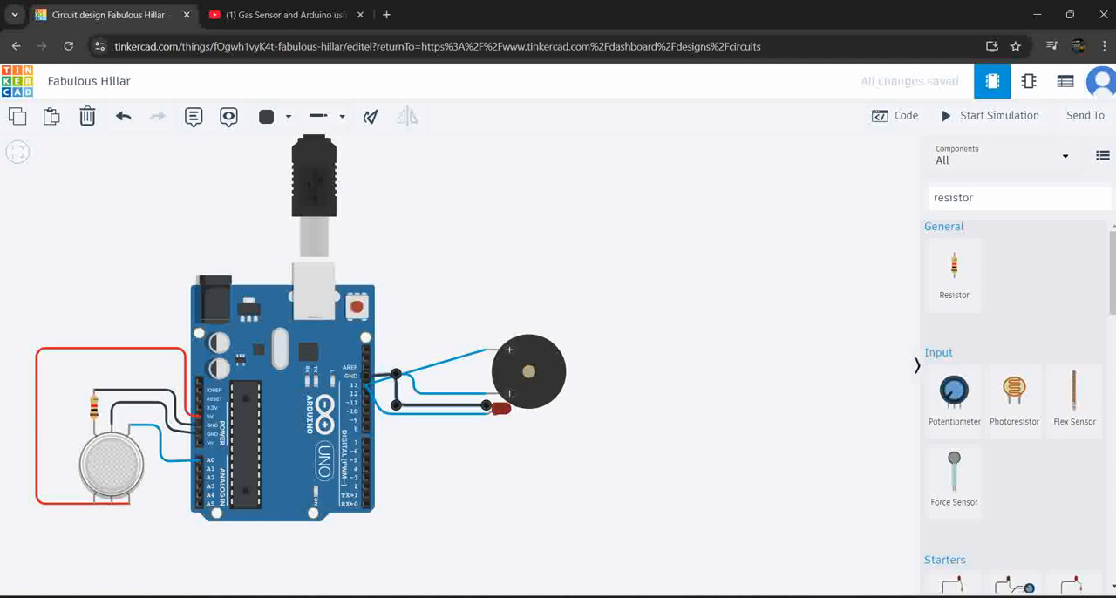
pyautogui.click(447, 318)
# Recolor both pin 13 wires, from the piezo's positive pin and from the LED's anode, to purple
pyautogui.click(440, 363)
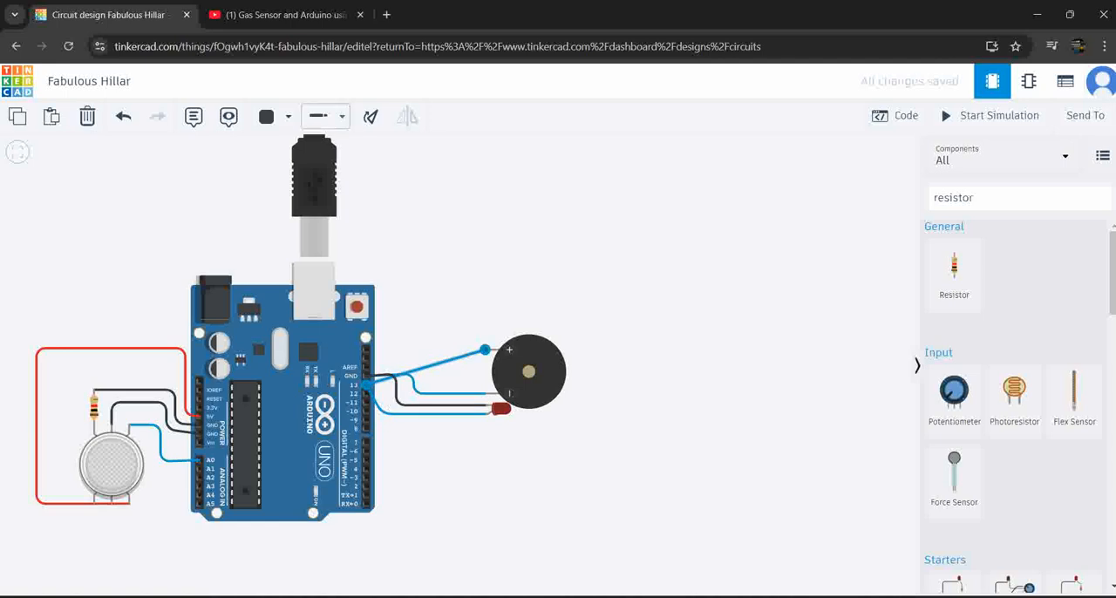
pyautogui.click(277, 116)
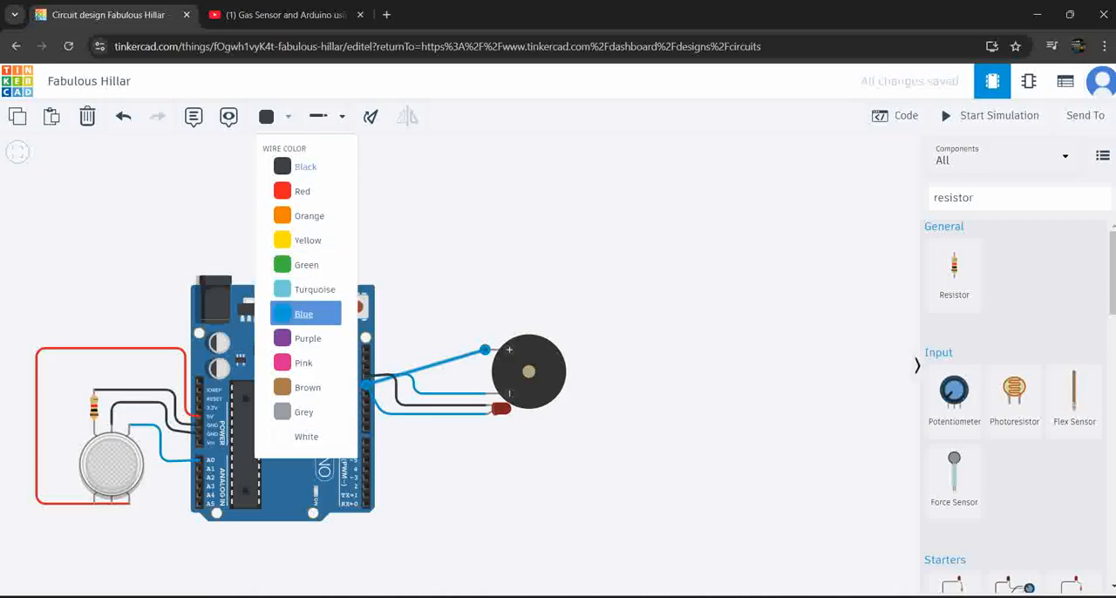
pyautogui.click(308, 338)
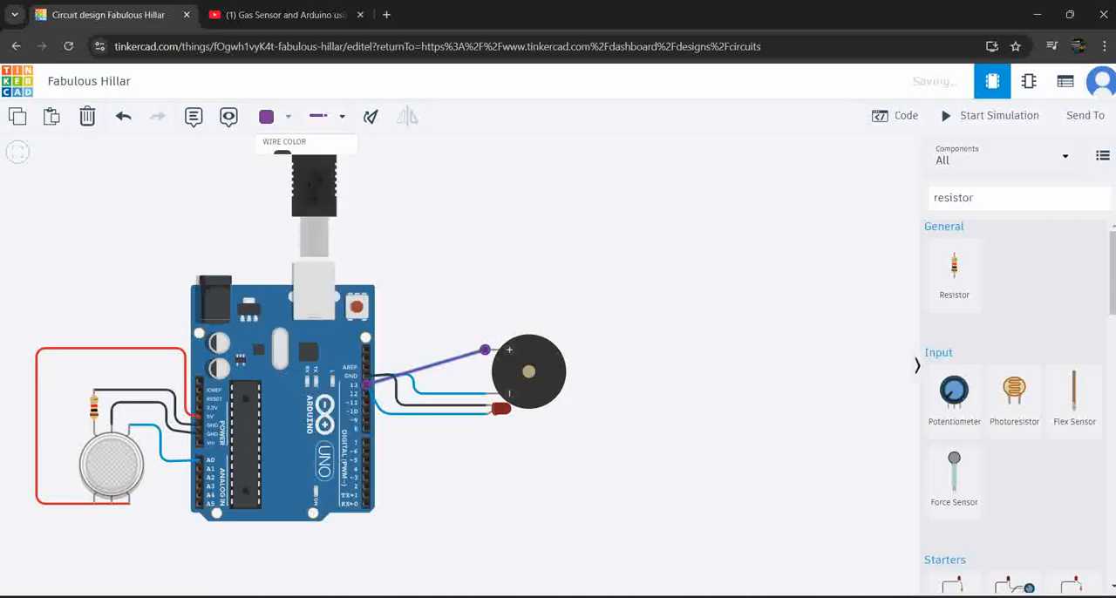
pyautogui.click(438, 414)
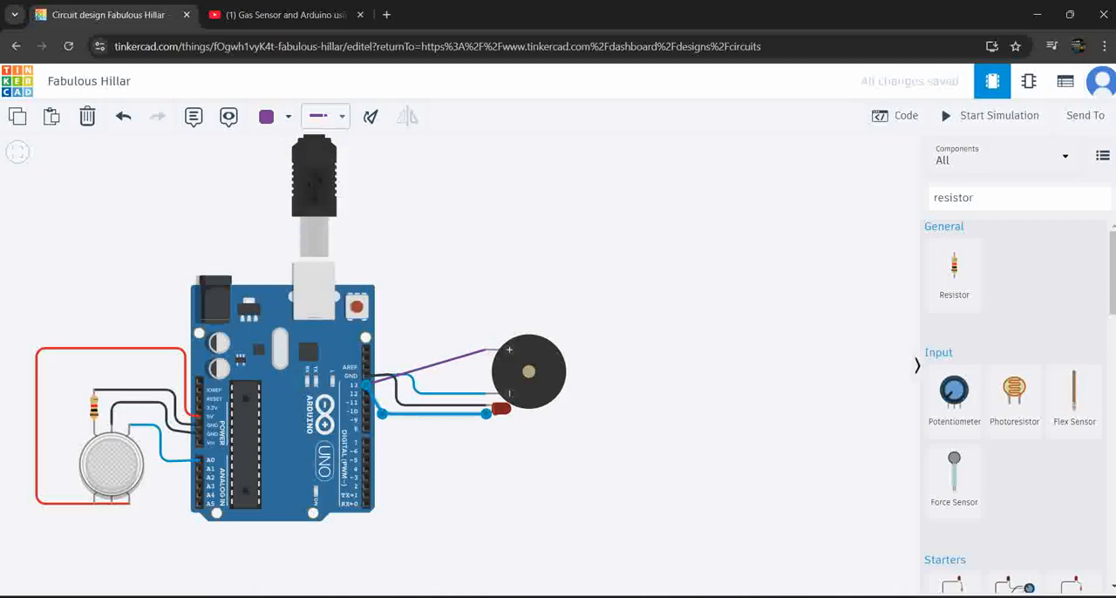
pyautogui.click(277, 116)
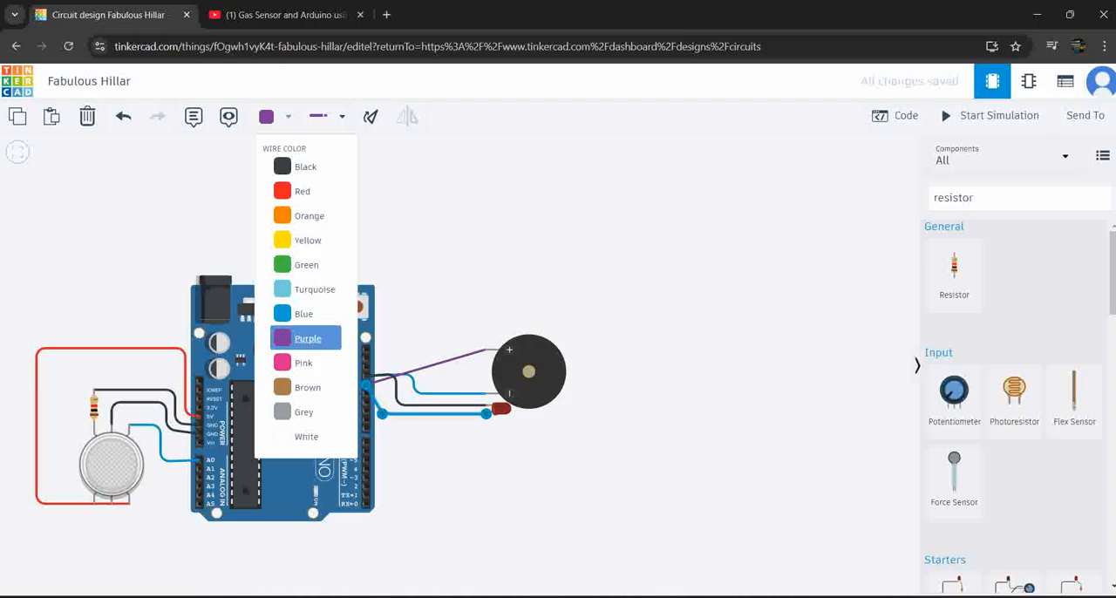
pyautogui.click(307, 338)
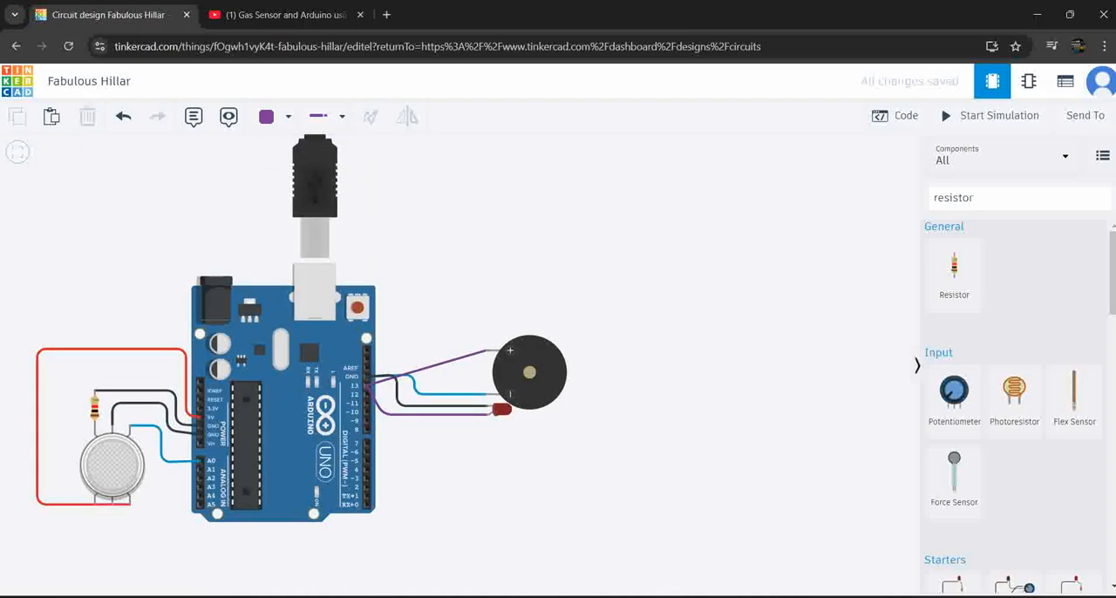
# Change the color of the wire between the piezo's negative pin and GND to black
pyautogui.click(448, 394)
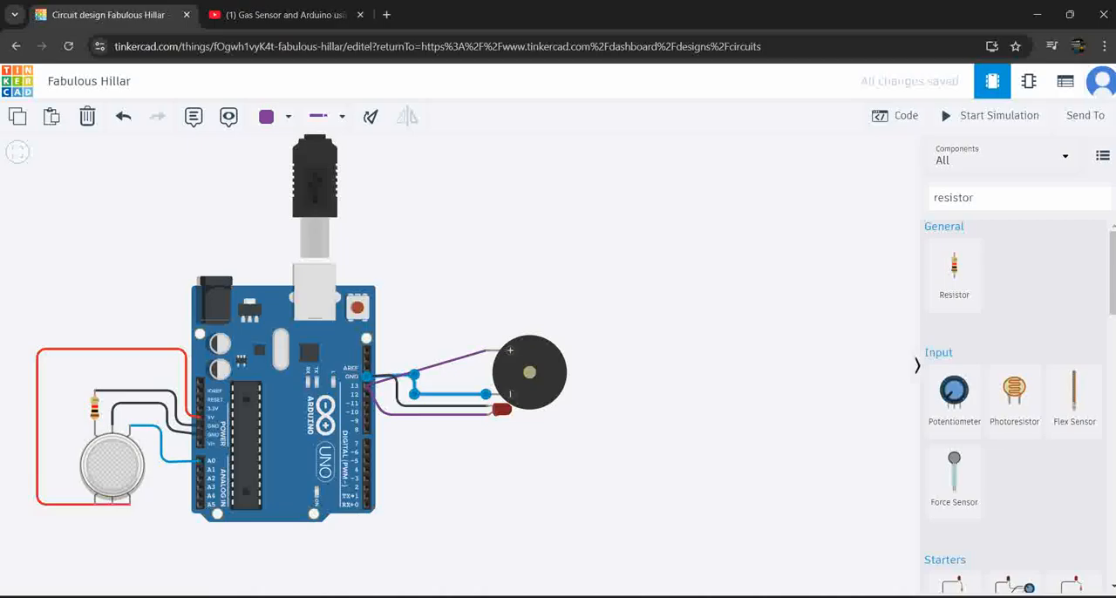
pyautogui.click(272, 116)
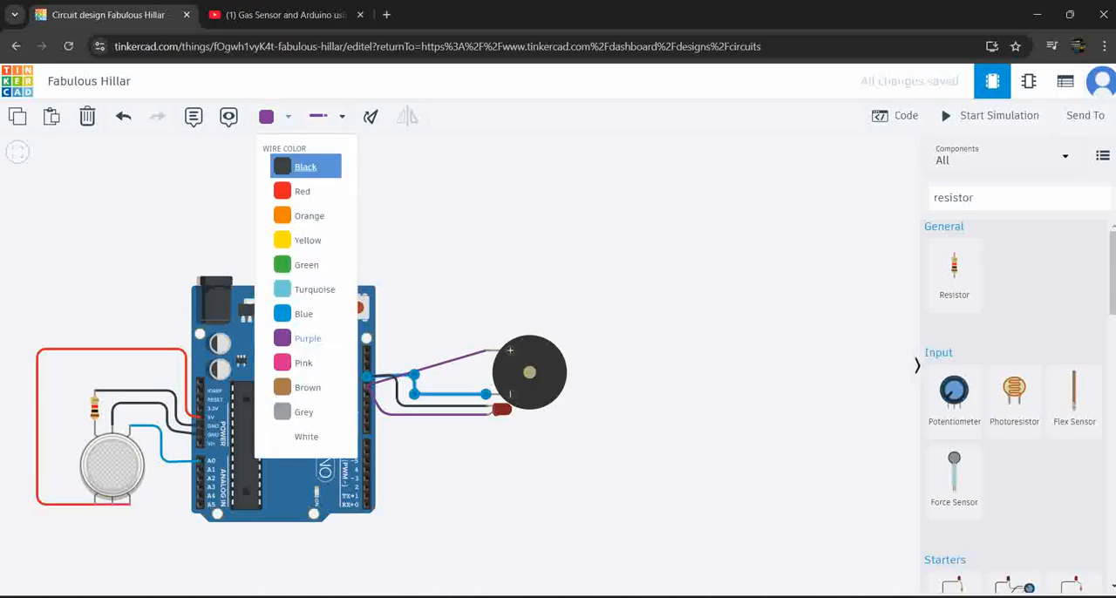
pyautogui.click(305, 166)
pyautogui.click(462, 236)
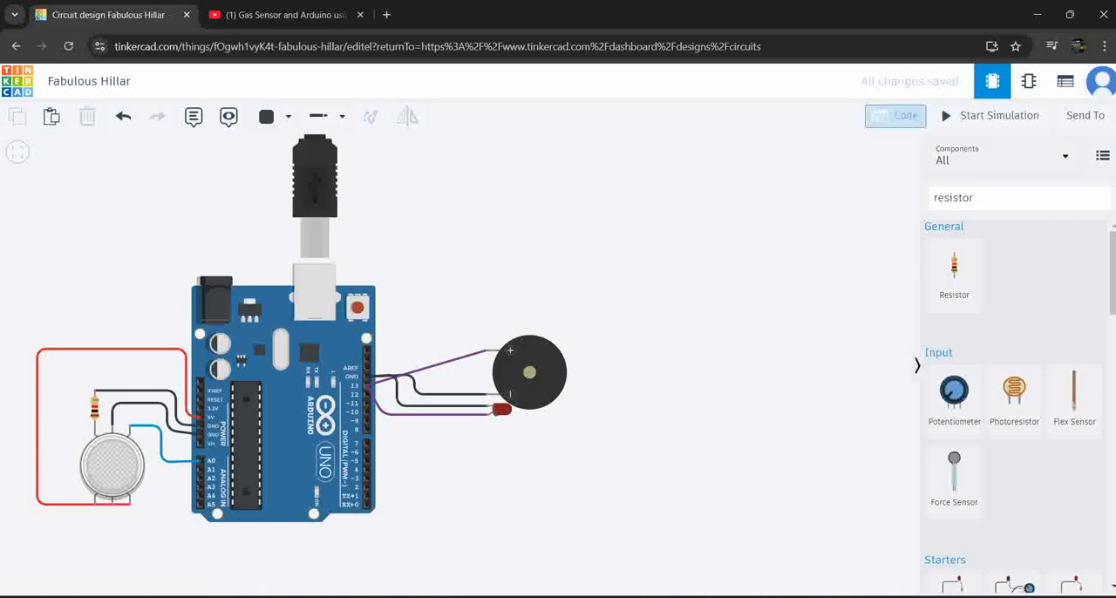
# In the Arduino's text code, delete the motor variable declaration and rename the led variable to led_buzzer
pyautogui.click(896, 115)
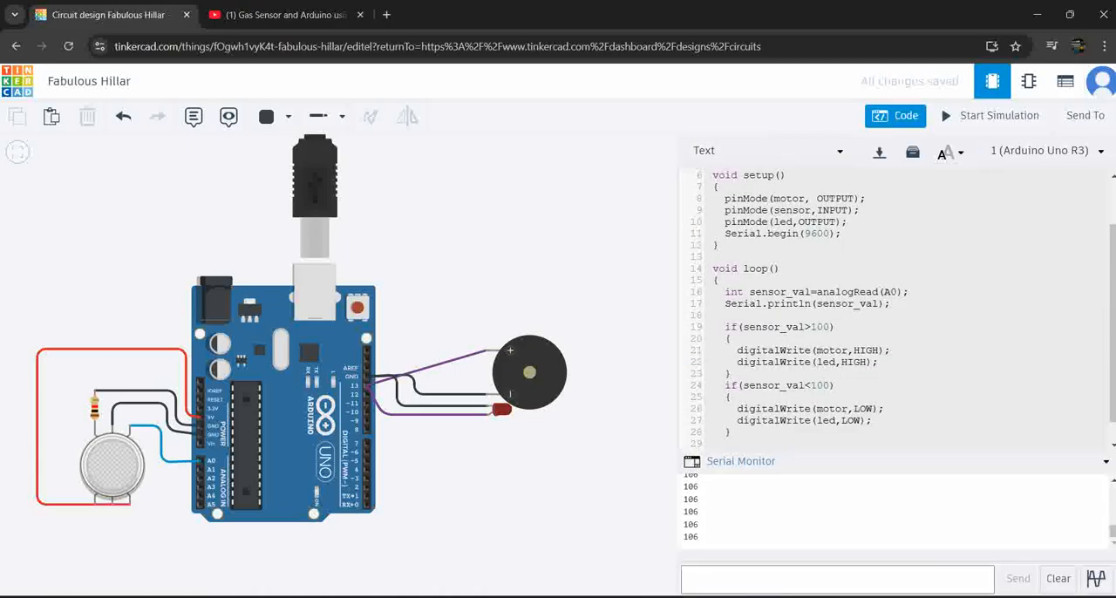
pyautogui.scroll(-1, 898, 310)
pyautogui.scroll(2, 898, 310)
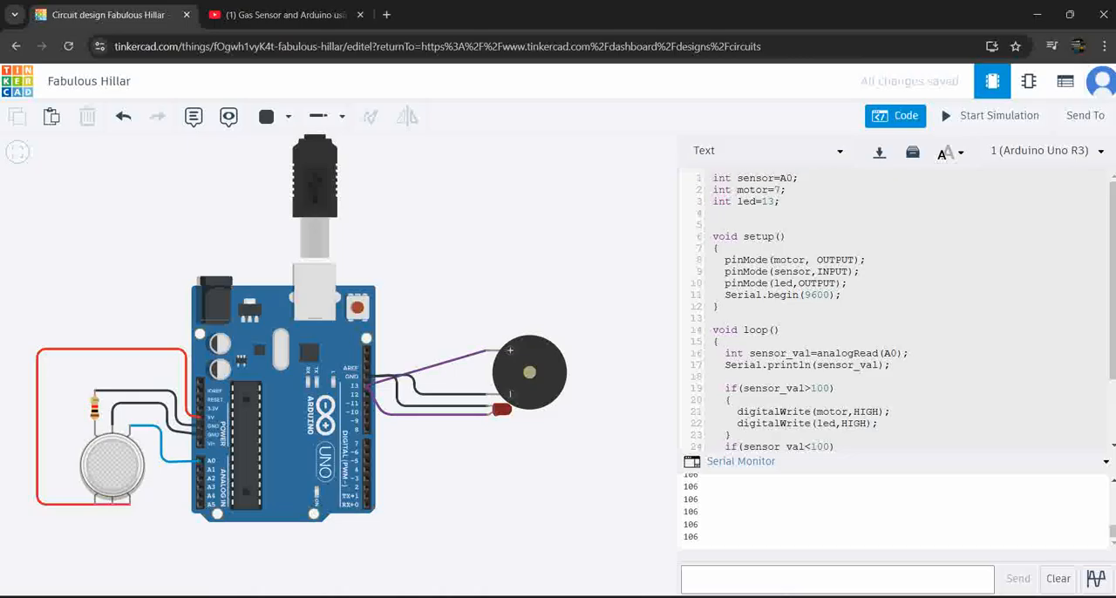
pyautogui.press('BackSpace')
pyautogui.press('BackSpace')
pyautogui.press('BackSpace')
pyautogui.press('BackSpace')
pyautogui.press('BackSpace')
pyautogui.press('BackSpace')
pyautogui.press('BackSpace')
pyautogui.press('BackSpace')
pyautogui.press('BackSpace')
pyautogui.press('BackSpace')
pyautogui.press('BackSpace')
pyautogui.press('BackSpace')
pyautogui.press('BackSpace')
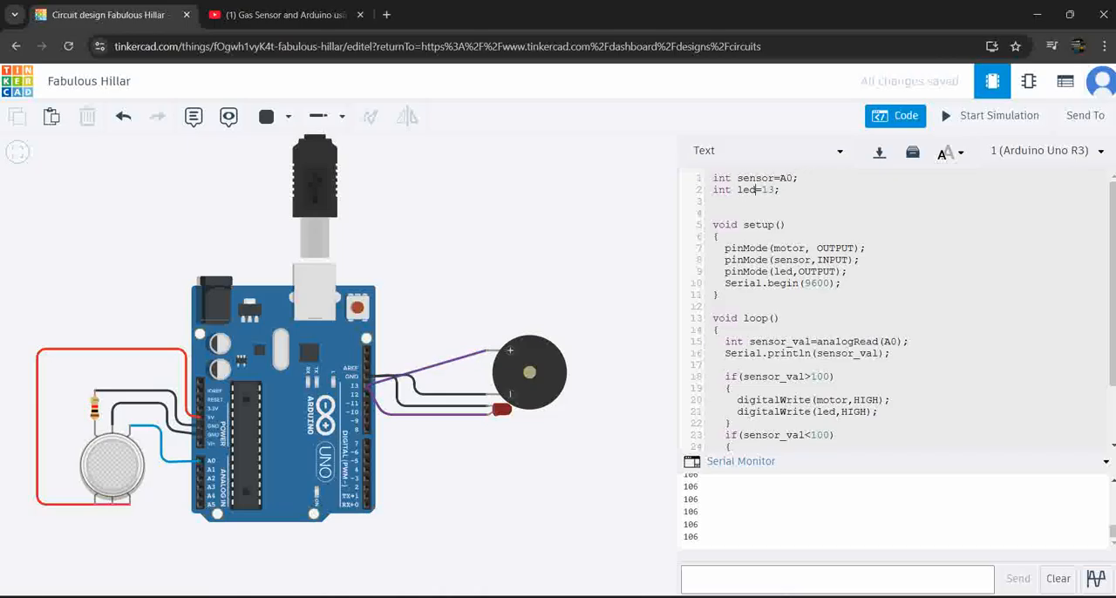
pyautogui.write('buzzer')
pyautogui.write('_')
# Replace led with led_buzzer in the OUTPUT pinMode call inside setup()
pyautogui.moveTo(738, 190); pyautogui.dragTo(792, 190)
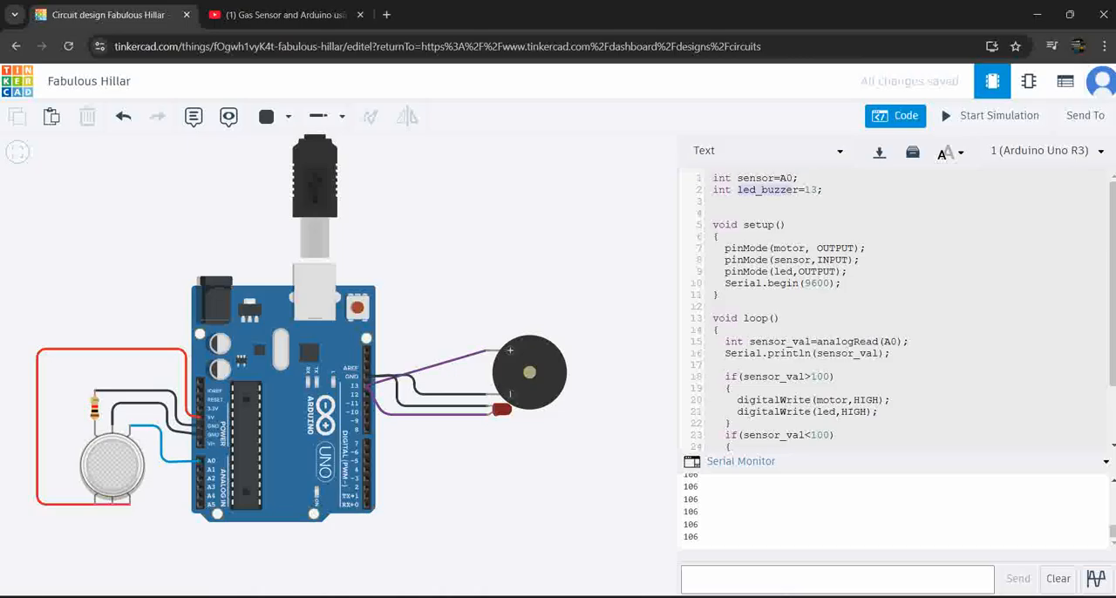
pyautogui.click(793, 190)
pyautogui.write('_bu')
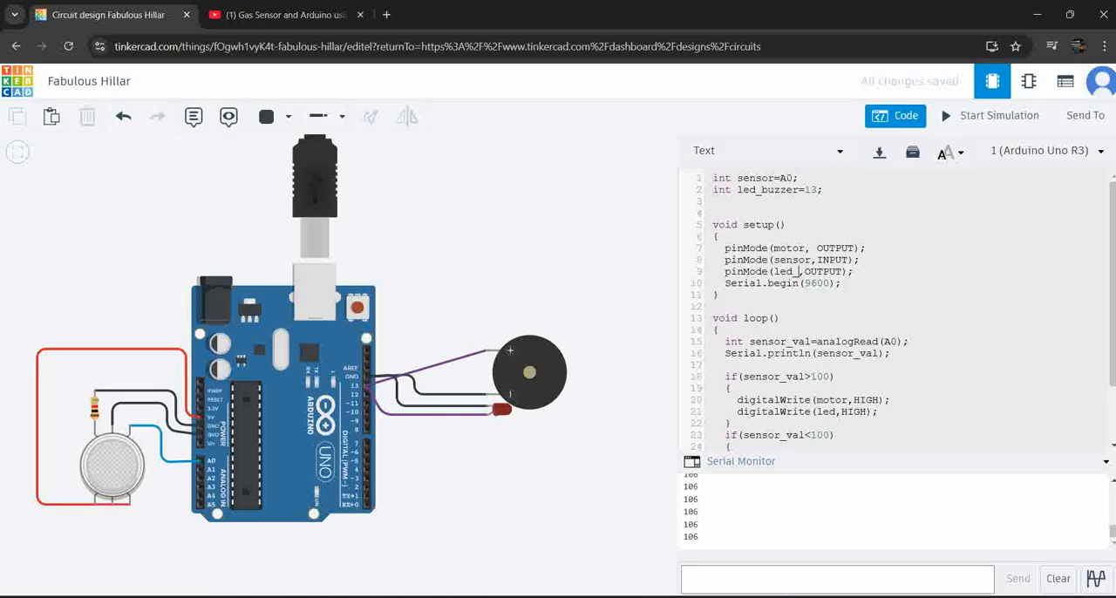
pyautogui.write('zzer')
# Delete the pinMode(motor, OUTPUT); statement from setup()
pyautogui.click(865, 248)
pyautogui.hotkey('shift', 'Home')
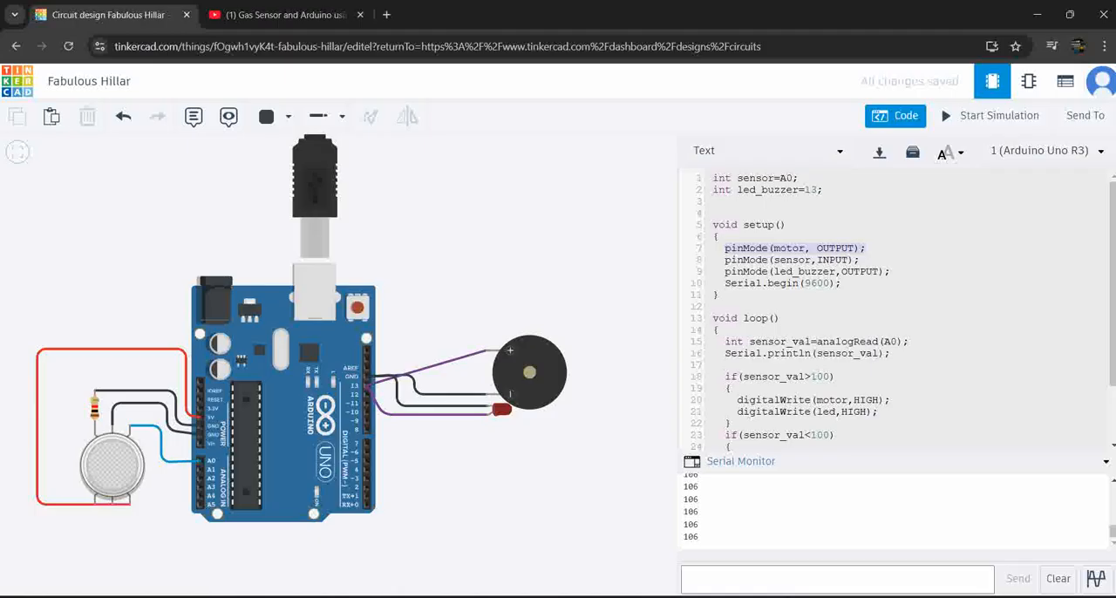
pyautogui.press('BackSpace')
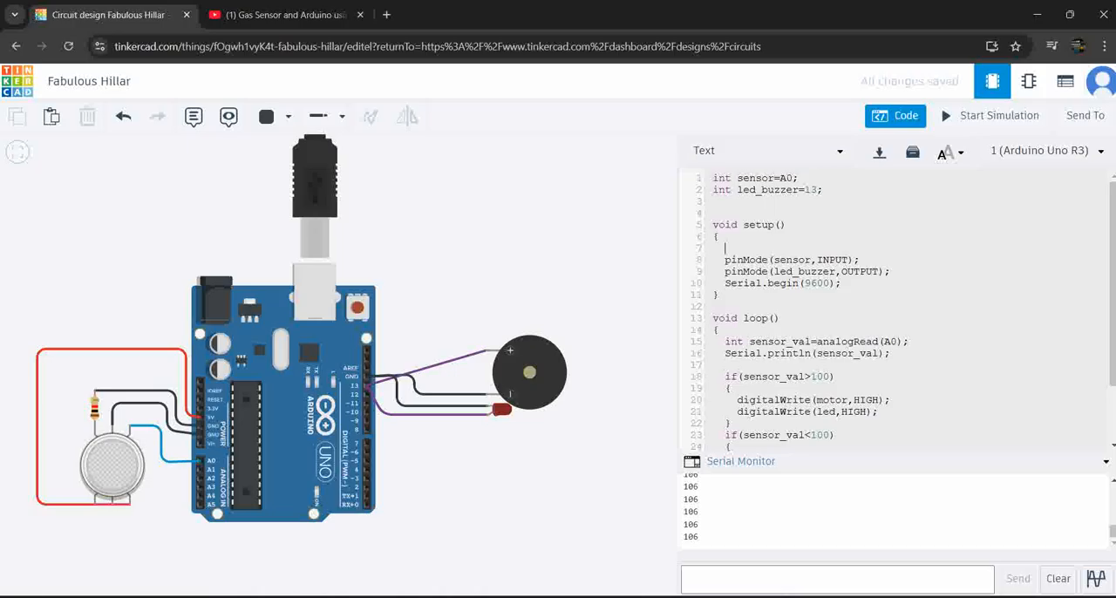
# Delete the digitalWrite(motor,HIGH); statement from the sensor_val>100 block in loop()
pyautogui.moveTo(749, 341); pyautogui.dragTo(902, 340)
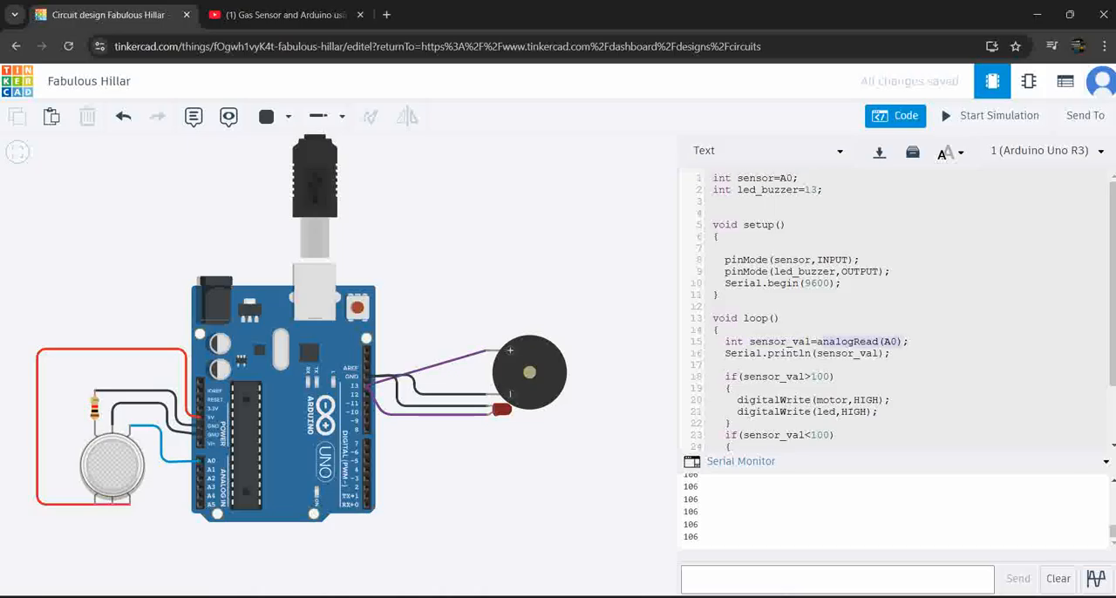
pyautogui.click(854, 341)
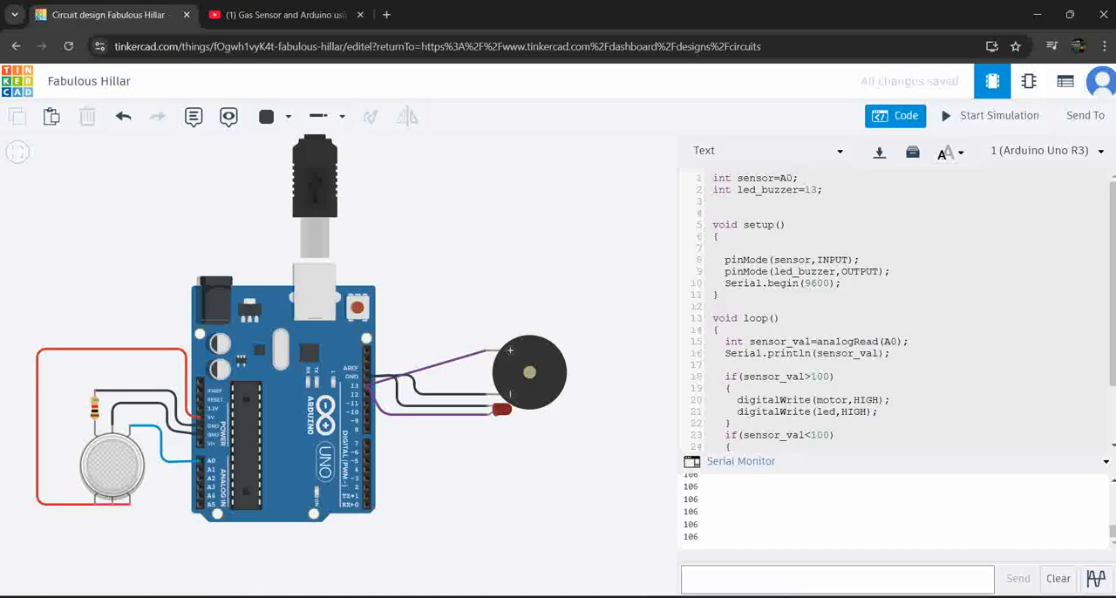
pyautogui.scroll(-1, 903, 311)
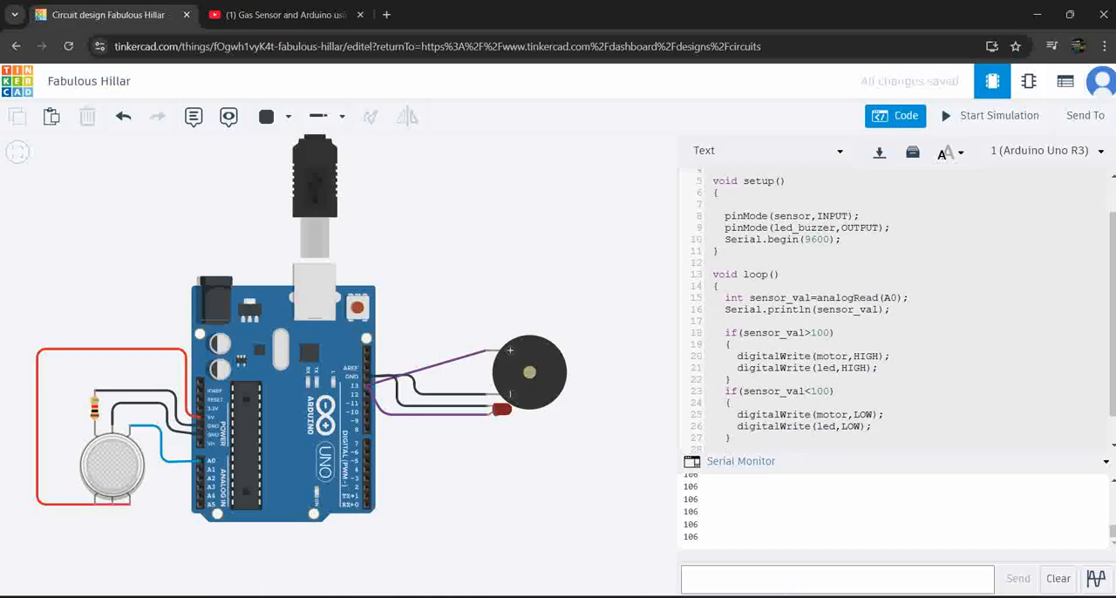
pyautogui.moveTo(890, 356); pyautogui.dragTo(738, 356)
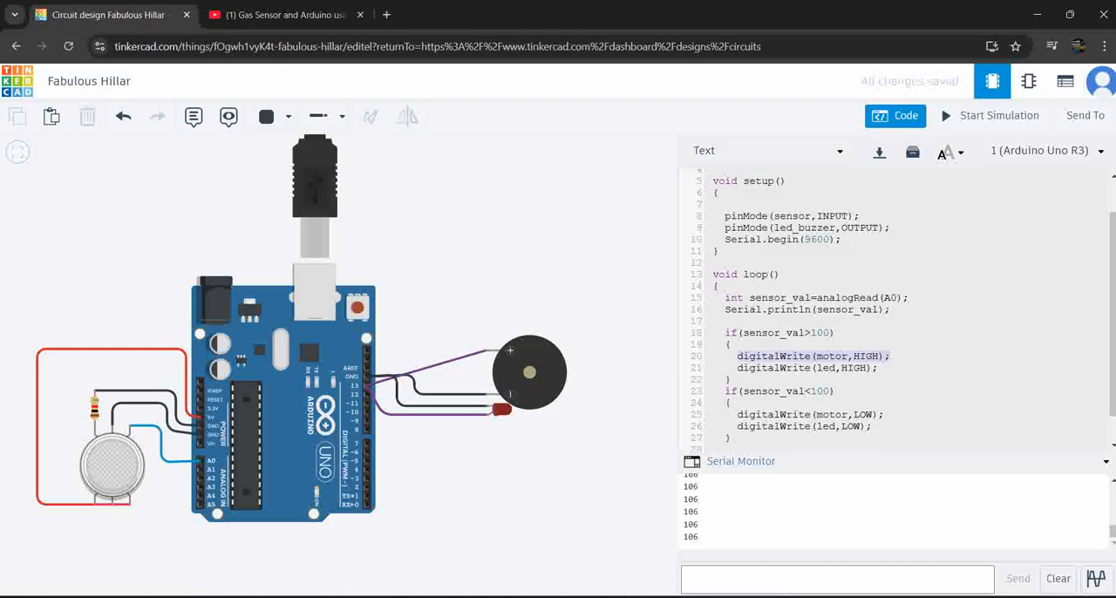
pyautogui.press('BackSpace')
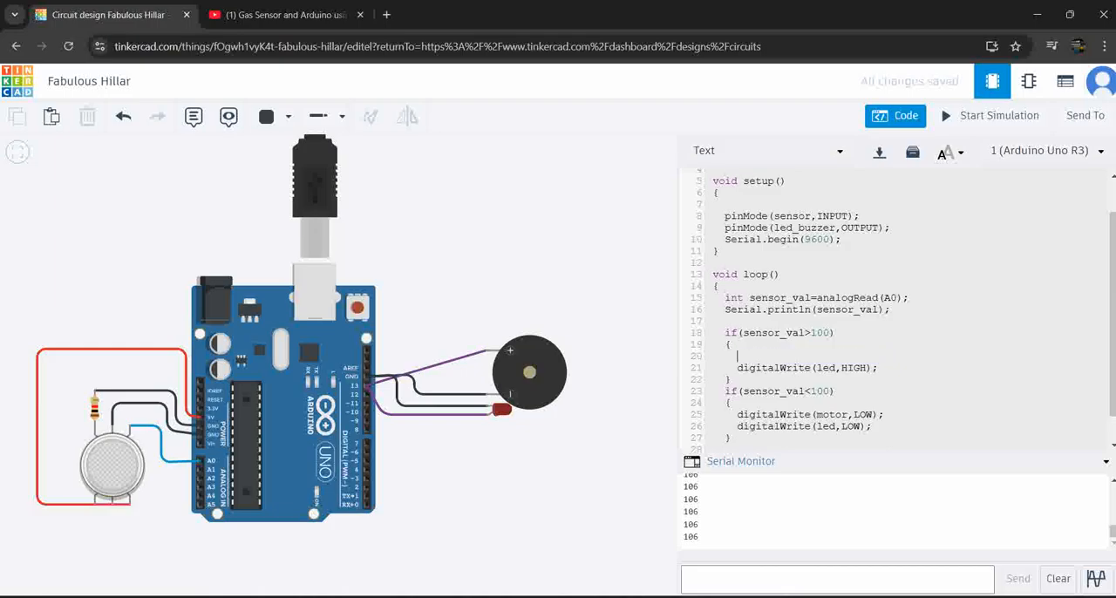
# In loop(), delete the digitalWrite(motor,LOW); statement and replace led with led_buzzer in the HIGH and LOW digitalWrite calls
pyautogui.moveTo(884, 414); pyautogui.dragTo(732, 414)
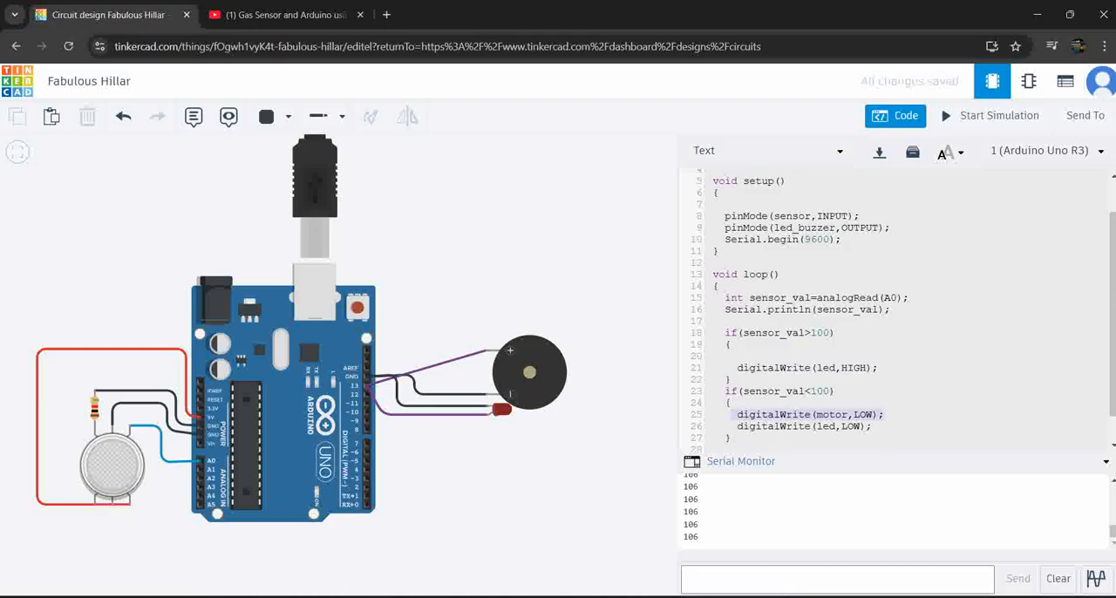
pyautogui.press('BackSpace')
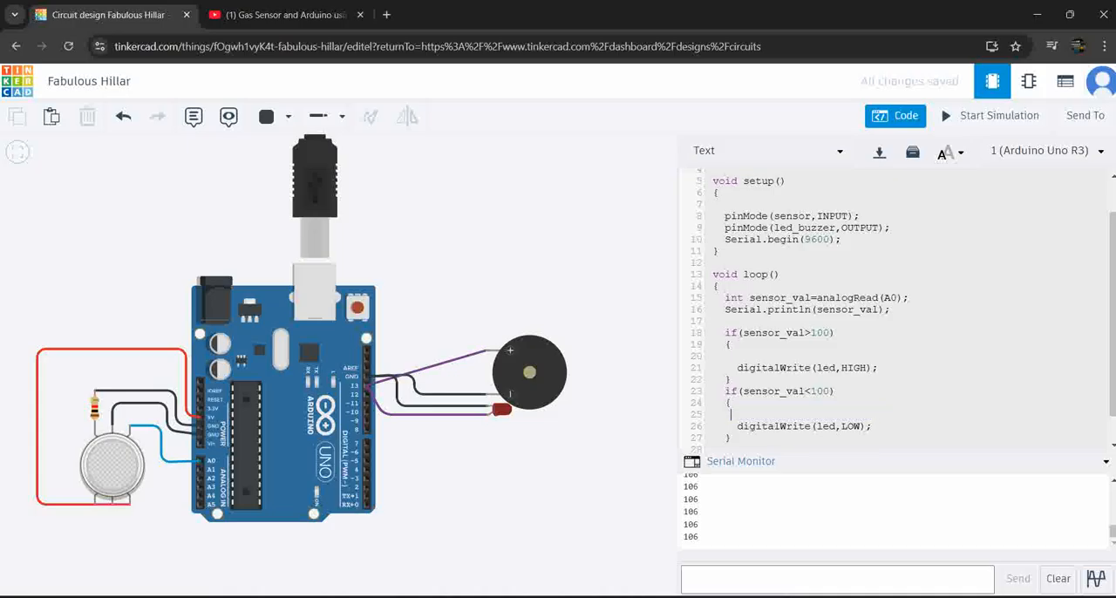
pyautogui.write('buzzer')
pyautogui.write('buzzer')
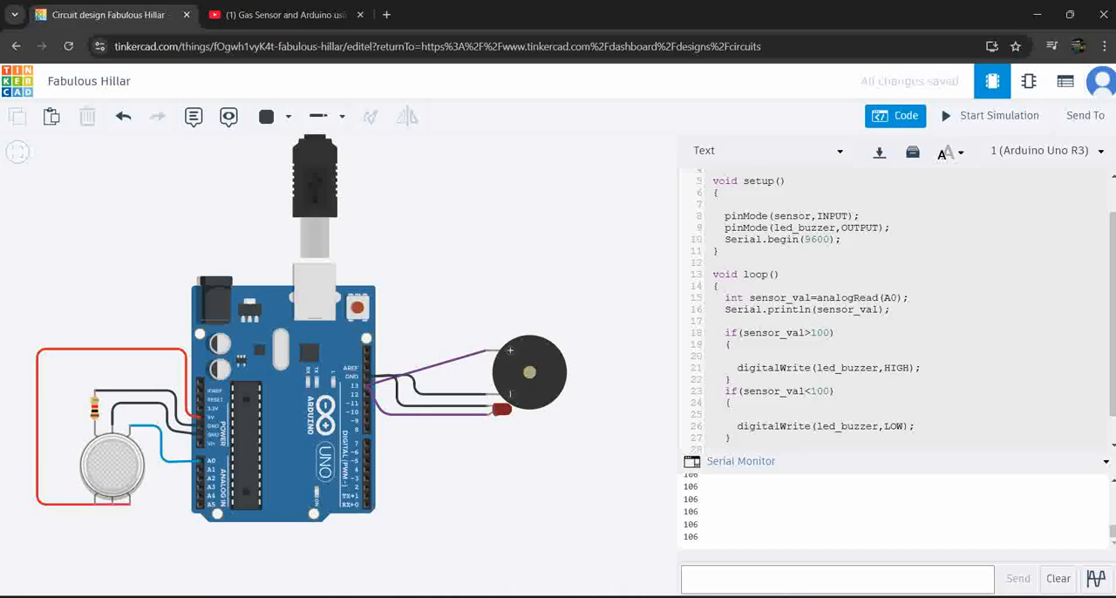
# Simulate the circuit, moving the gas cloud away from and back over the gas sensor to test the piezo and LED, and stop the simulation
pyautogui.click(990, 115)
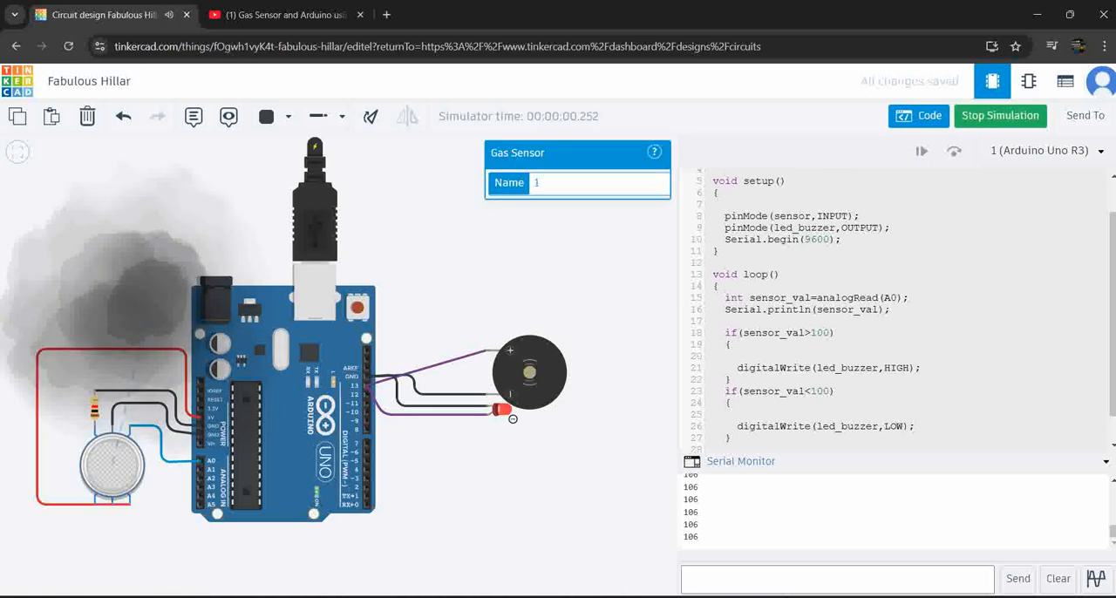
pyautogui.moveTo(151, 288); pyautogui.dragTo(119, 190)
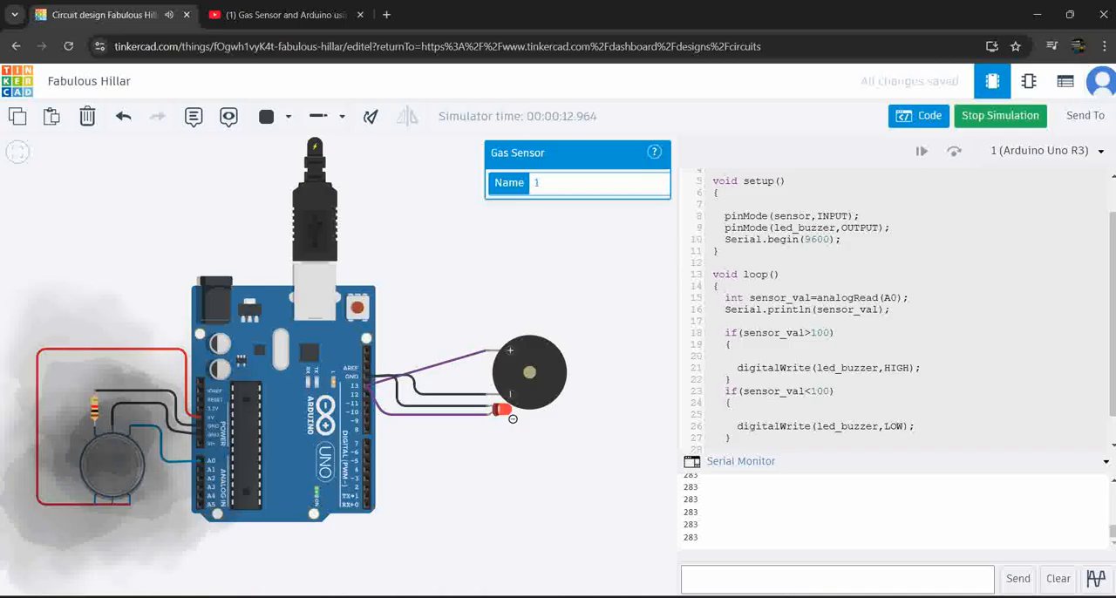
pyautogui.moveTo(506, 411)
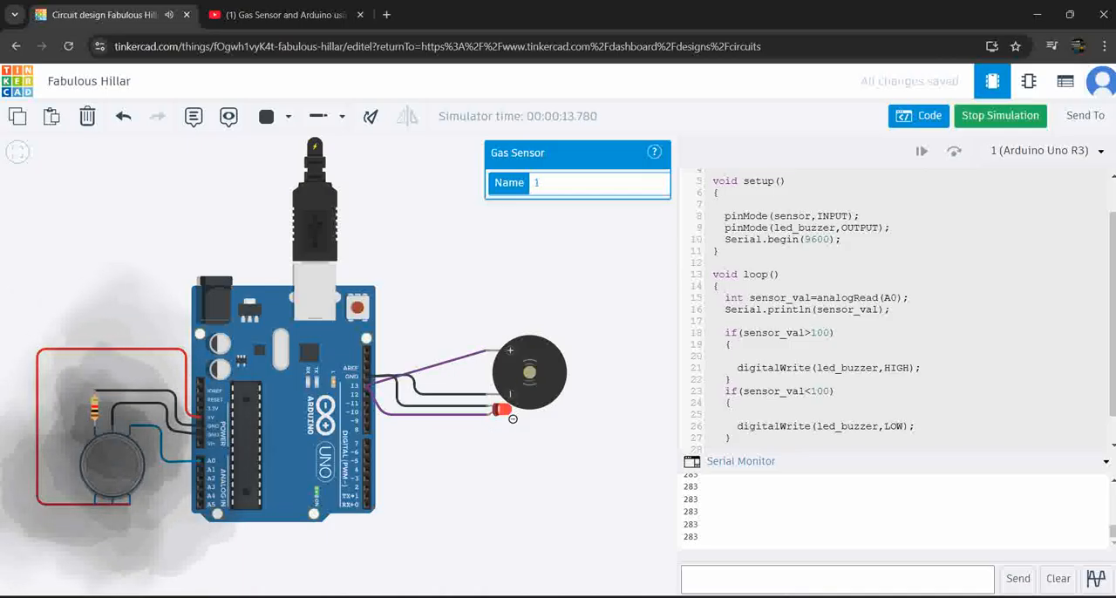
pyautogui.moveTo(96, 449); pyautogui.dragTo(127, 225)
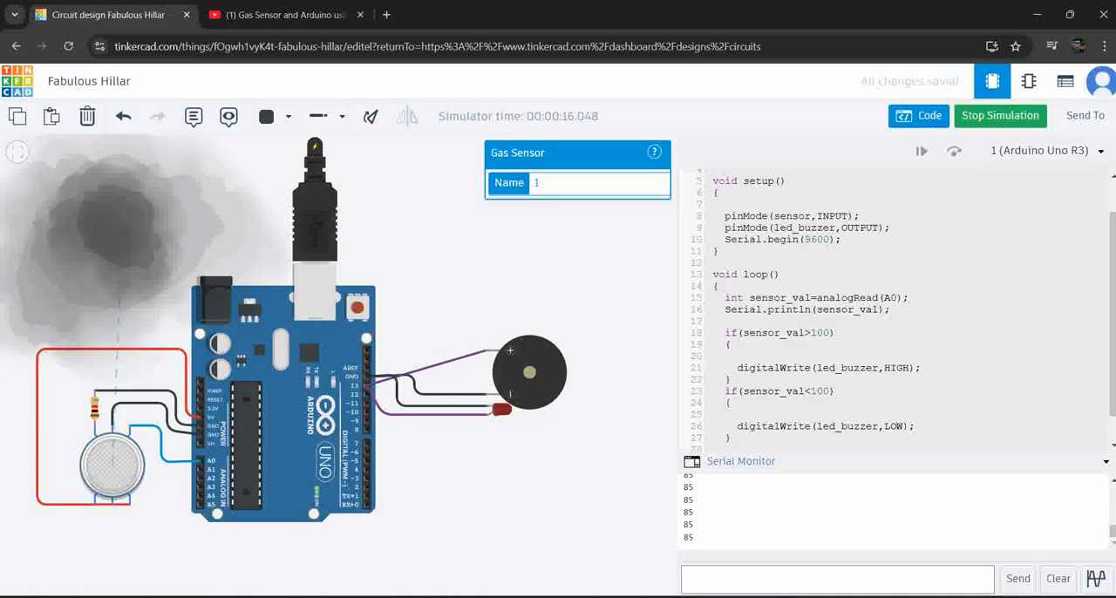
pyautogui.moveTo(118, 222); pyautogui.dragTo(115, 435)
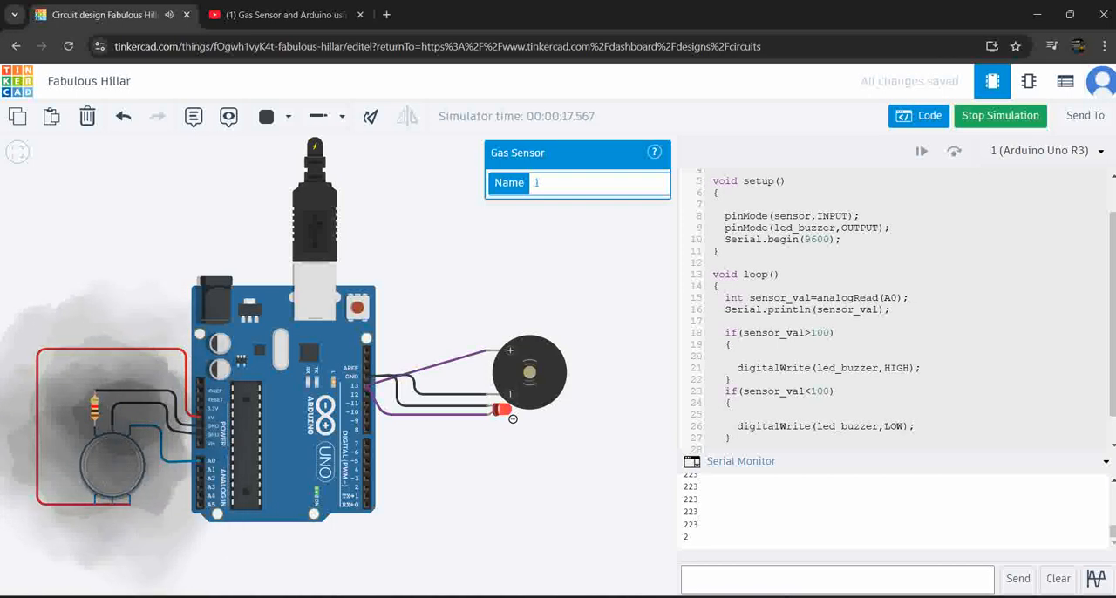
pyautogui.press('s')
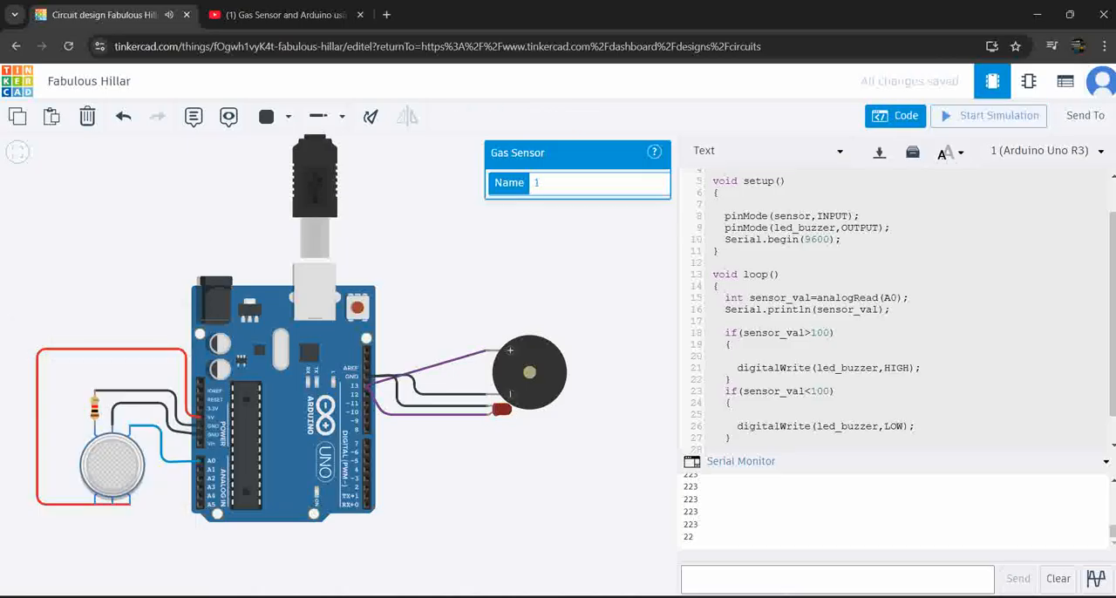